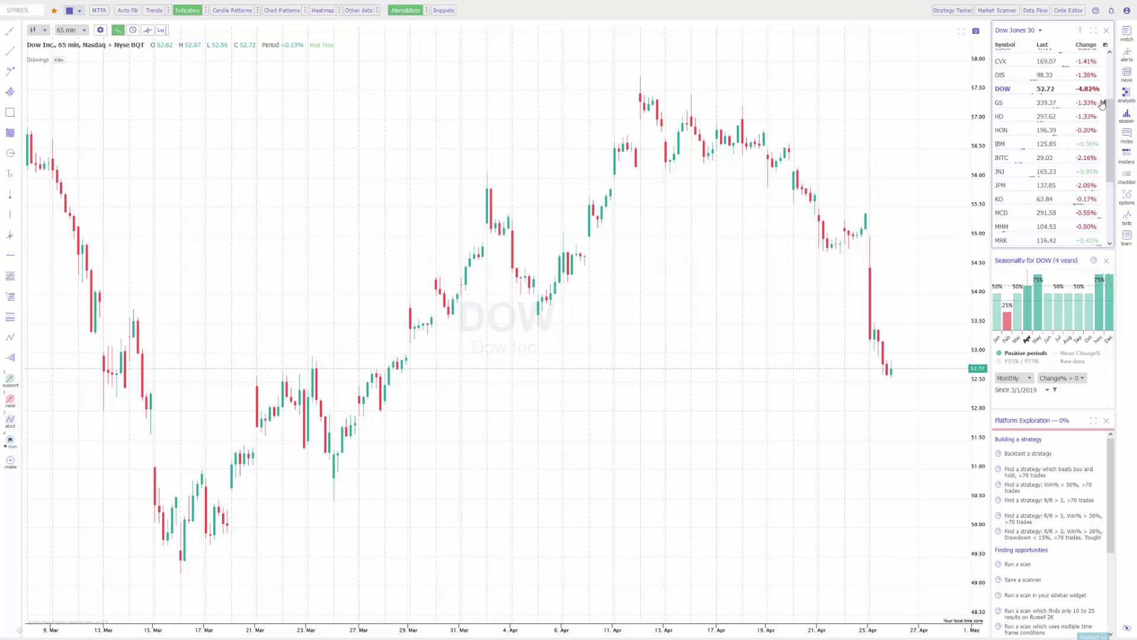
Step: Display the Boeing (BA) chart from the Dow Jones 30 watch list
{"action": "scroll", "coordinate": [1072, 137], "scroll_direction": "up", "scroll_amount": 3}
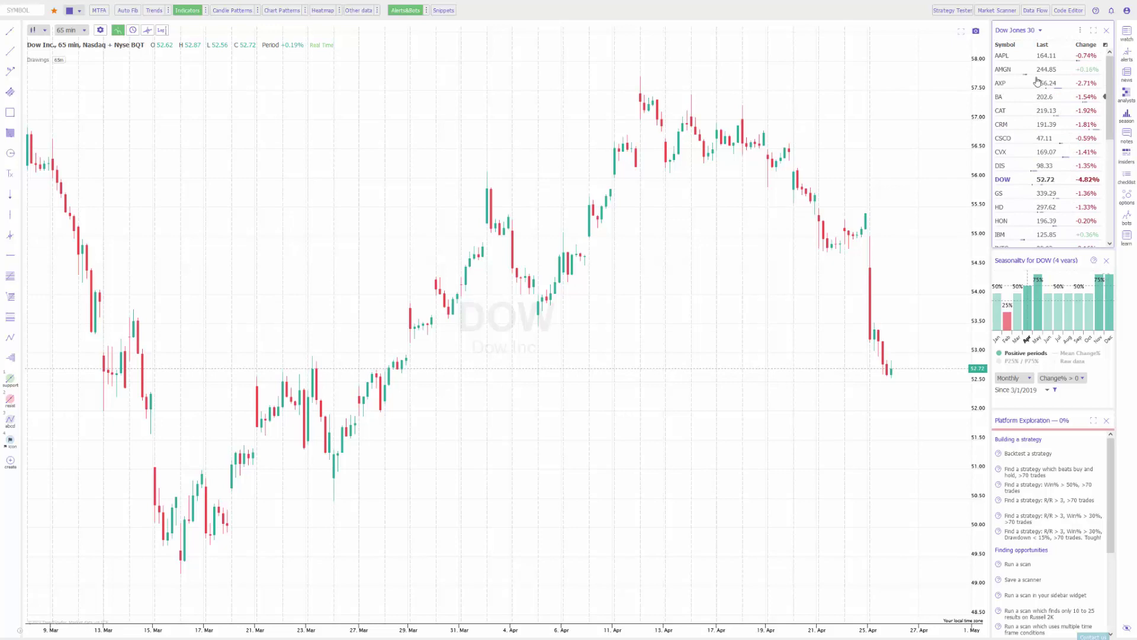
{"action": "left_click", "coordinate": [1002, 98]}
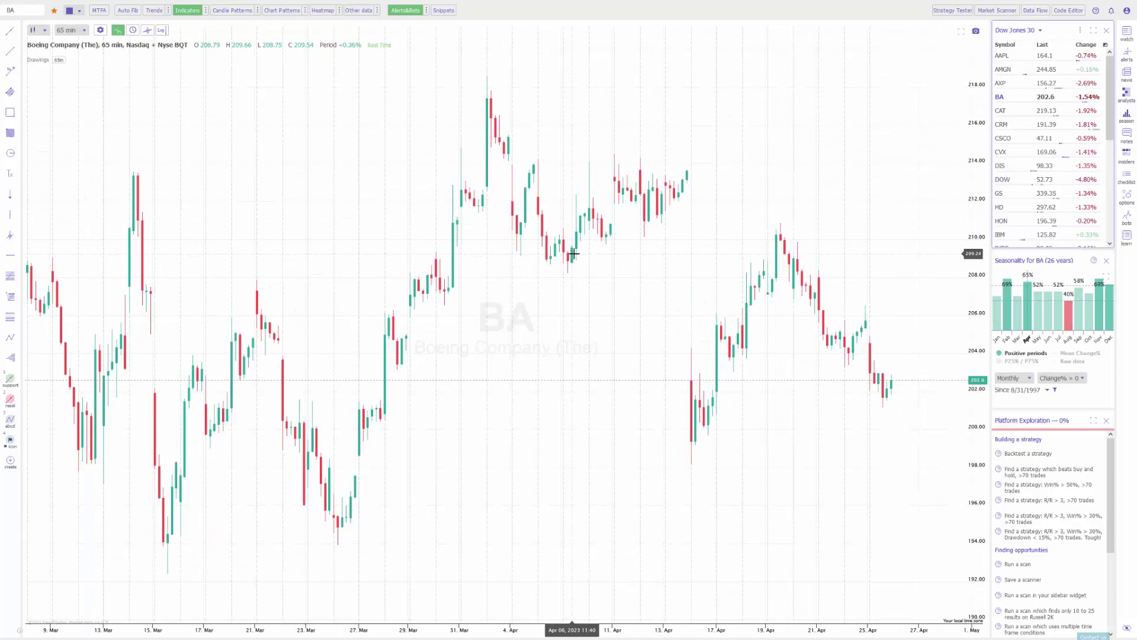
Step: Search for the symbol MES and load the Micro E-mini S&P 500 futures contract MES3! in the chart
{"action": "left_click", "coordinate": [36, 10]}
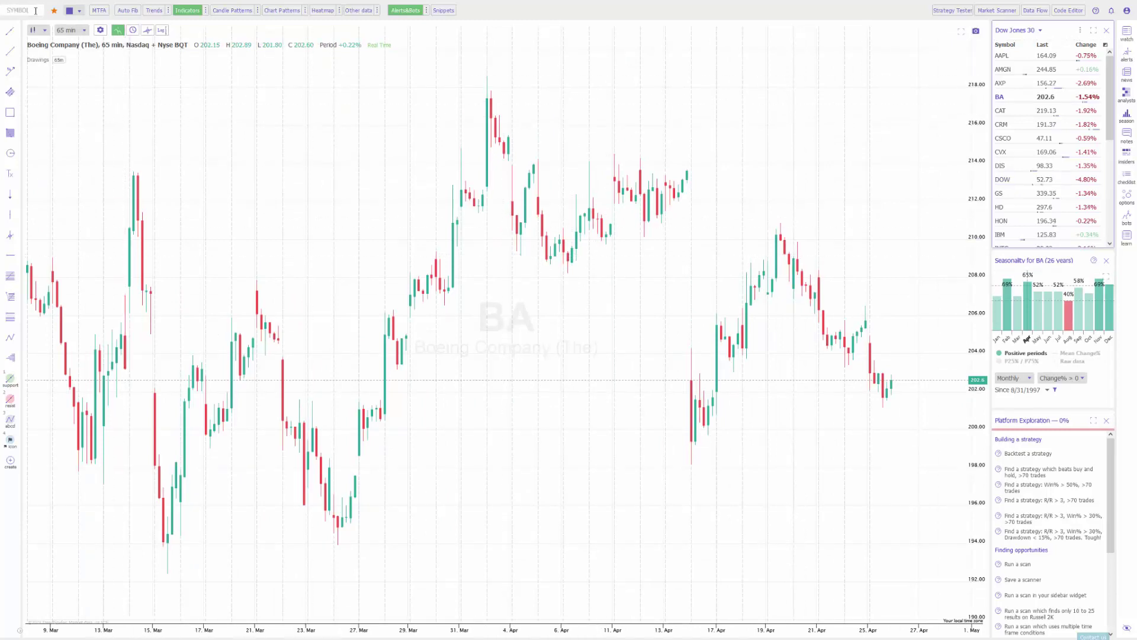
{"action": "mouse_move", "coordinate": [34, 2]}
{"action": "type", "text": "MES"}
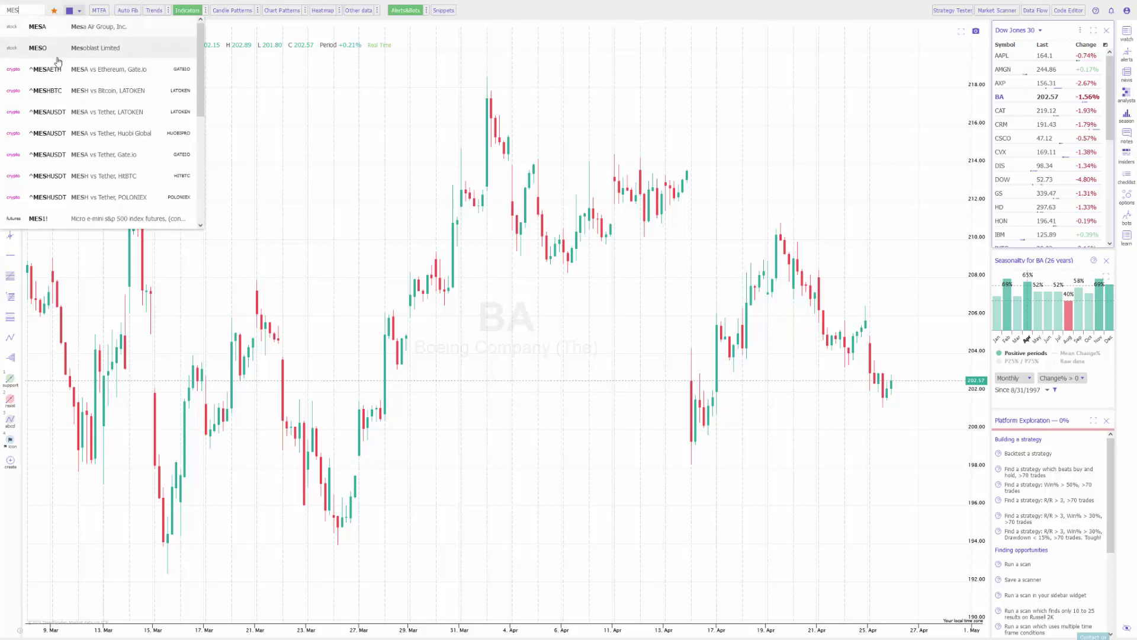
{"action": "scroll", "coordinate": [23, 59], "scroll_direction": "down", "scroll_amount": 3}
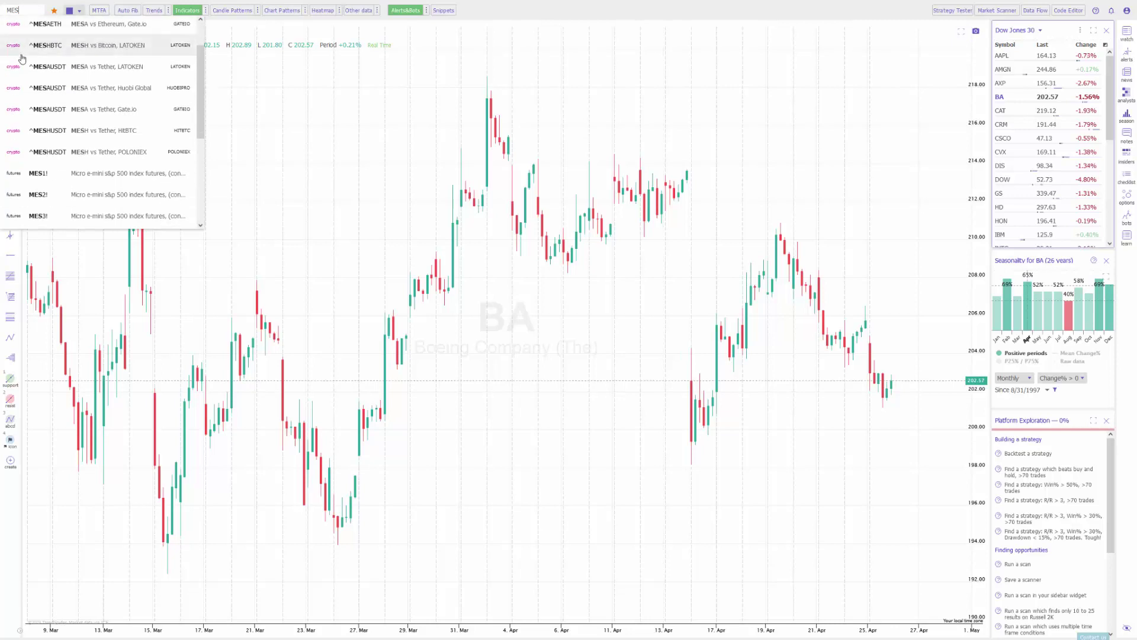
{"action": "scroll", "coordinate": [23, 68], "scroll_direction": "up", "scroll_amount": 2}
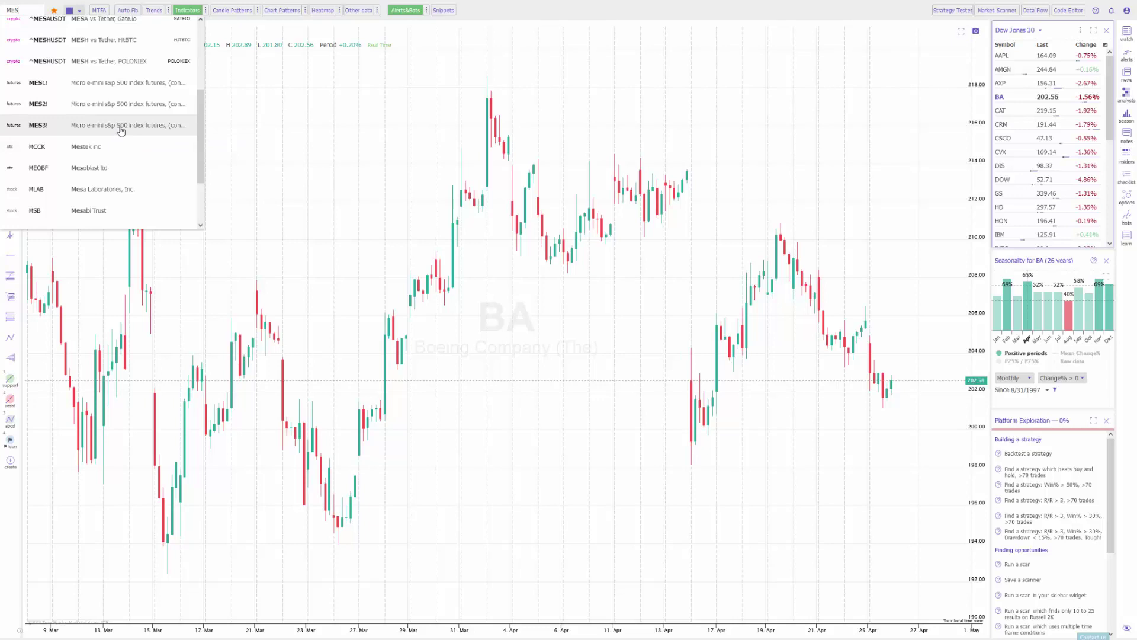
{"action": "left_click", "coordinate": [121, 131]}
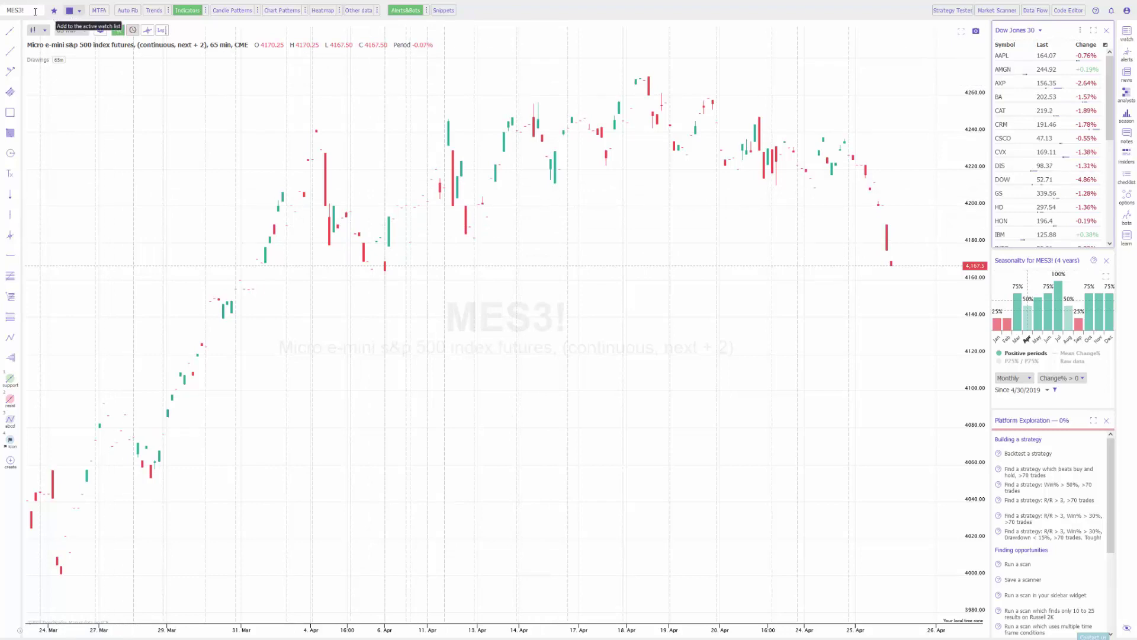
Step: Start a new custom watch list from the charted MES3! symbol and name it "fUTURES SYMBOLS"
{"action": "left_click_drag", "start_coordinate": [28, 10], "coordinate": [7, 10]}
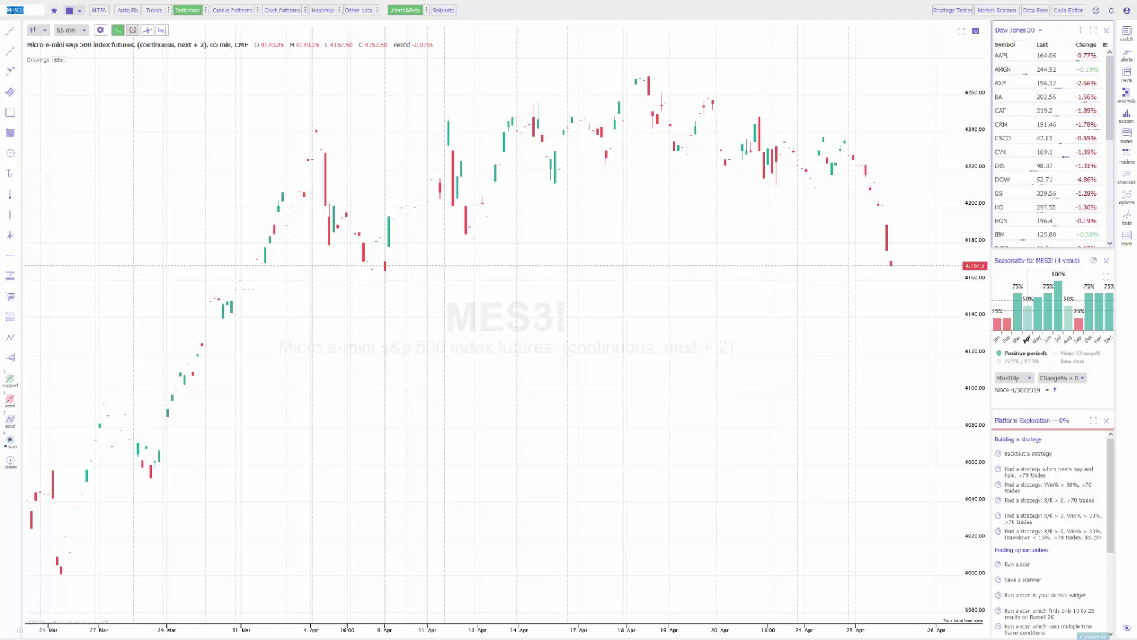
{"action": "left_click", "coordinate": [54, 12]}
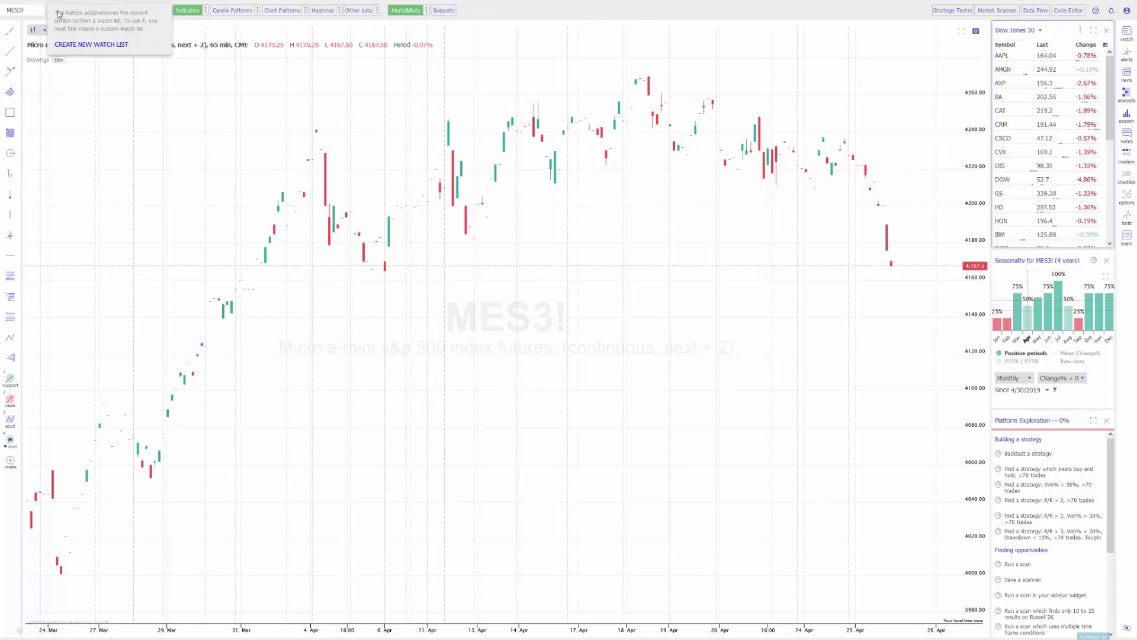
{"action": "left_click", "coordinate": [92, 45]}
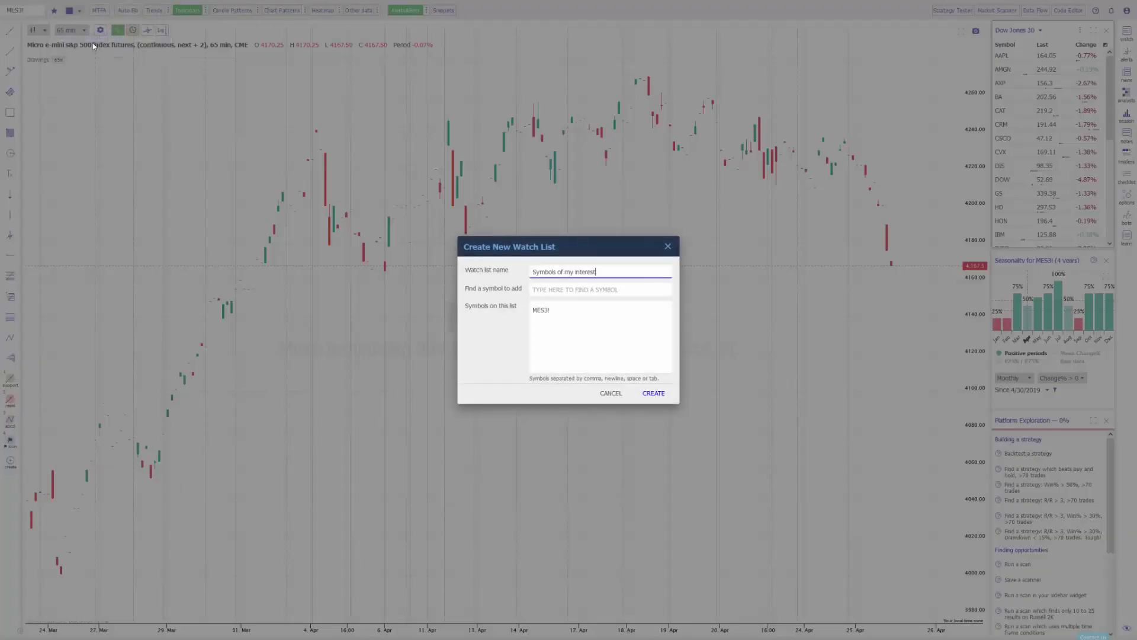
{"action": "left_click_drag", "start_coordinate": [599, 271], "coordinate": [520, 269]}
{"action": "type", "text": "fUTURES SYMBOLS"}
{"action": "left_click", "coordinate": [551, 307]}
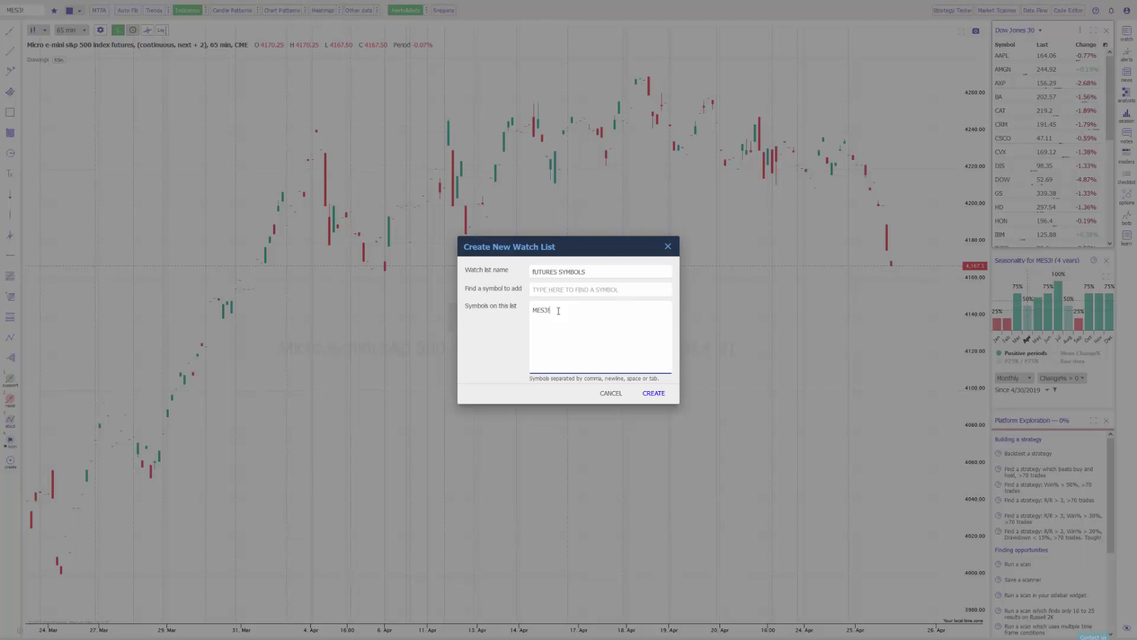
Step: Add the futures symbols MNQ3! and MCL3! to the new watch list and create it
{"action": "left_click", "coordinate": [576, 289]}
{"action": "type", "text": "MNQ"}
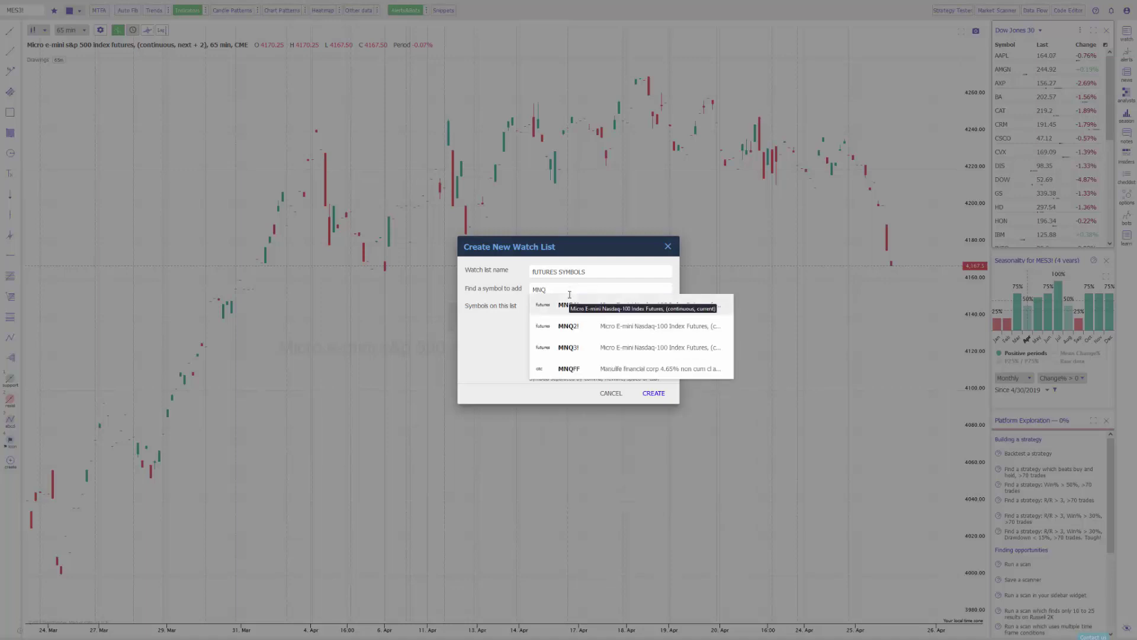
{"action": "left_click", "coordinate": [622, 348]}
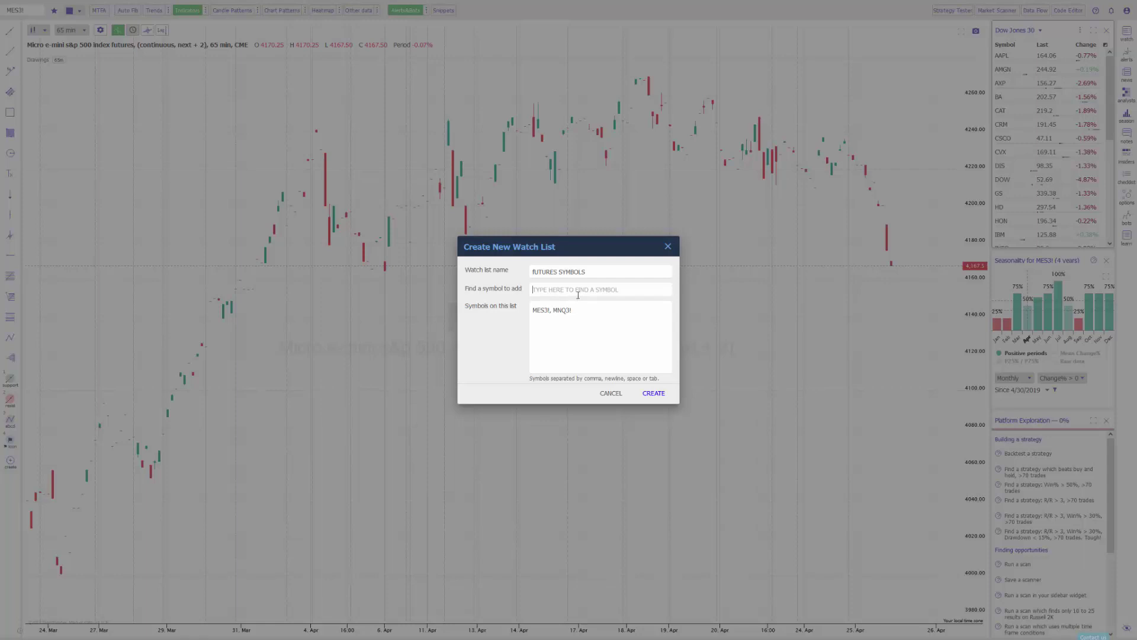
{"action": "type", "text": "MCL"}
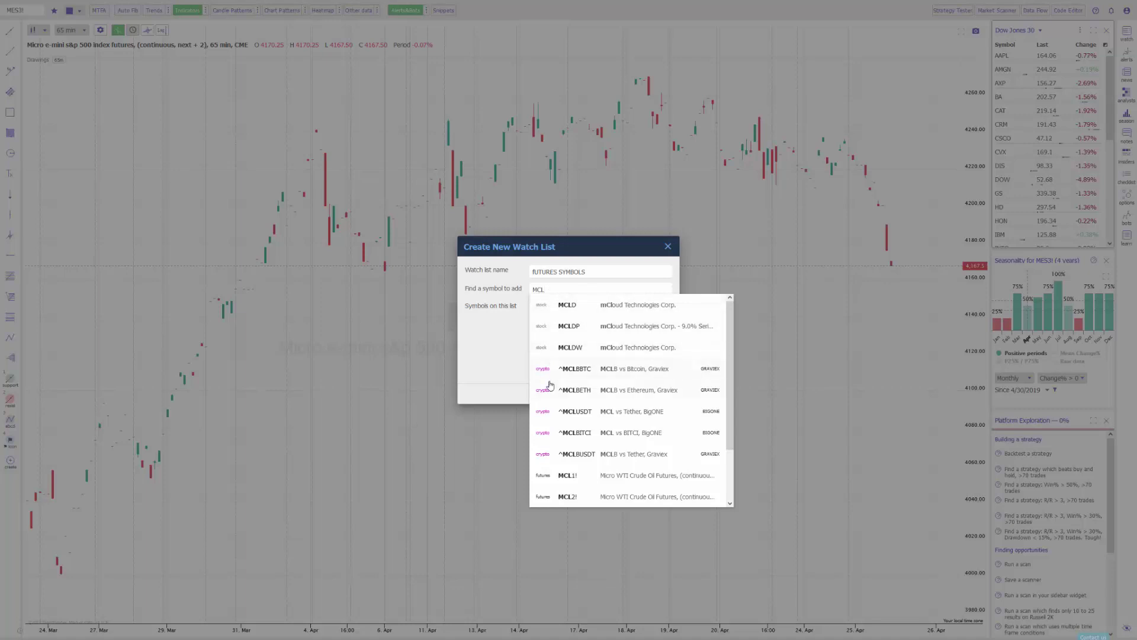
{"action": "scroll", "coordinate": [555, 369], "scroll_direction": "down", "scroll_amount": 1}
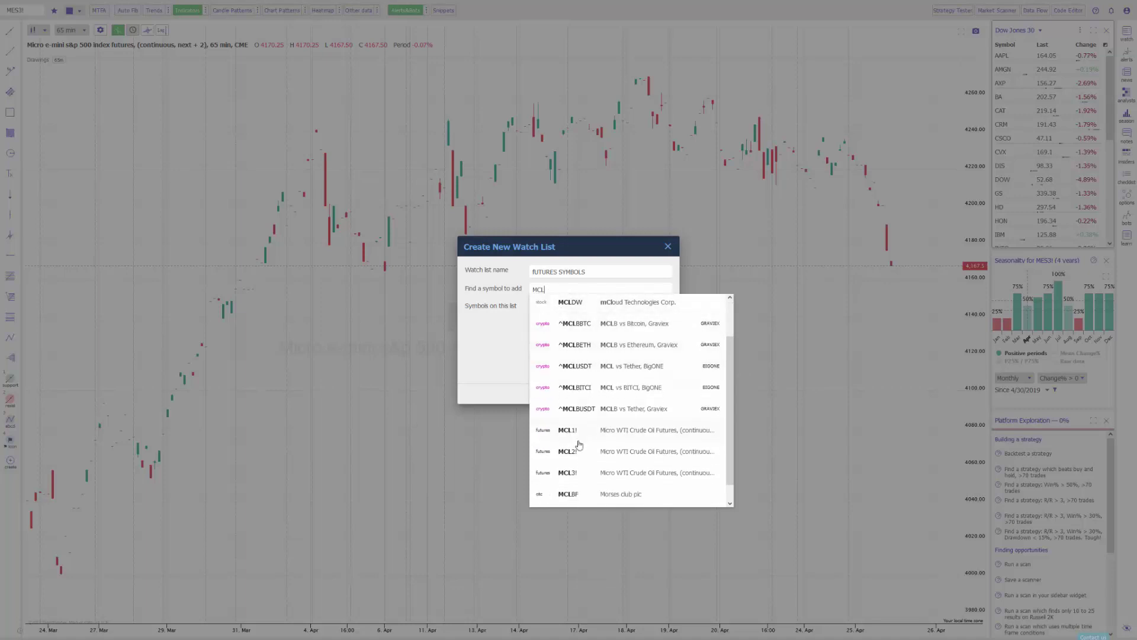
{"action": "left_click", "coordinate": [579, 478]}
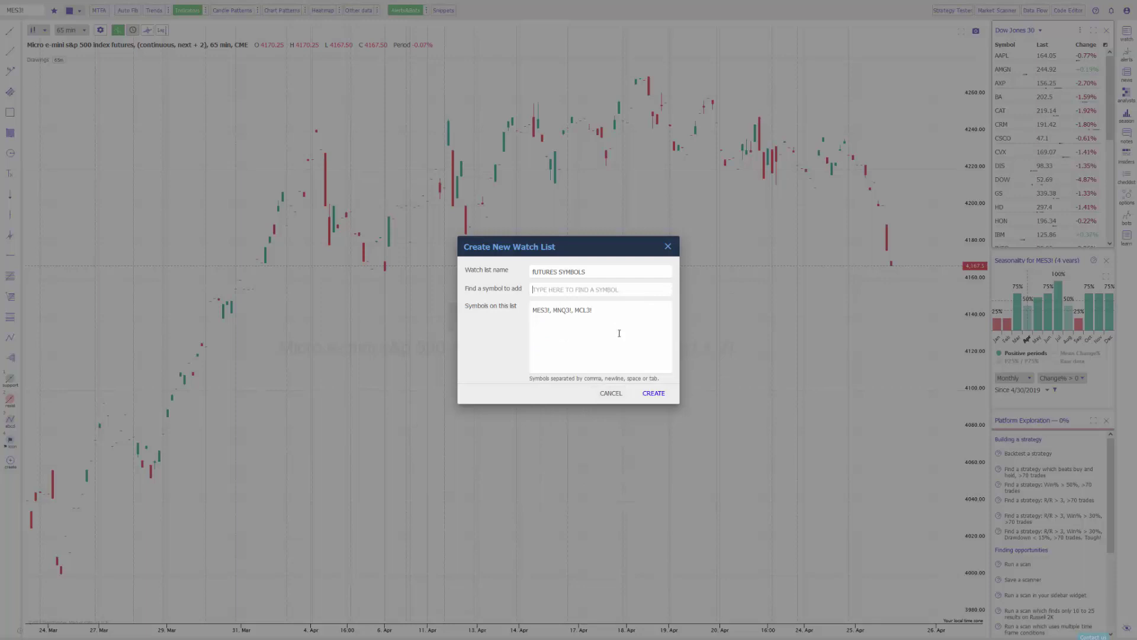
{"action": "left_click", "coordinate": [650, 394]}
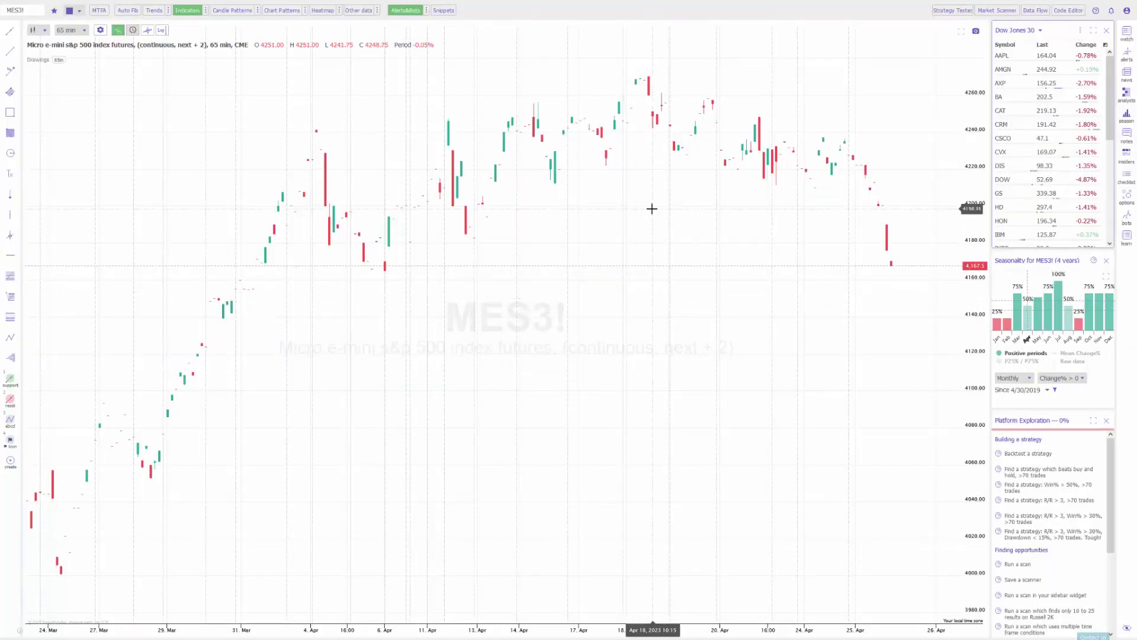
Step: Limit the watch list chooser to your own lists by excluding the index, sector, industry, scanner and subscription categories
{"action": "left_click", "coordinate": [1040, 31]}
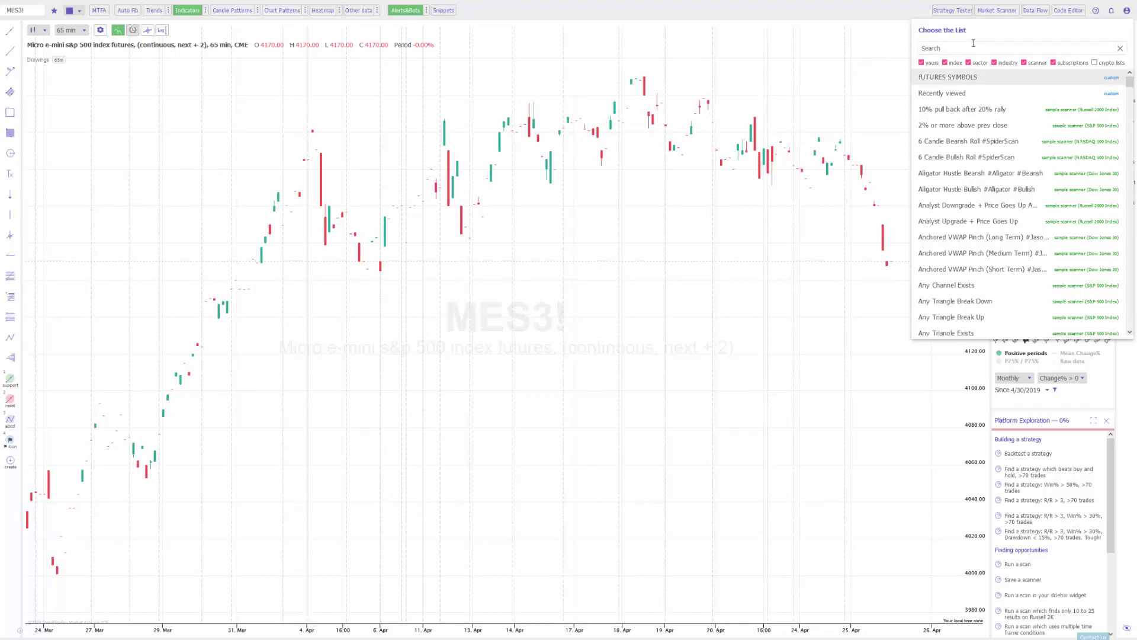
{"action": "scroll", "coordinate": [980, 180], "scroll_direction": "down", "scroll_amount": 3}
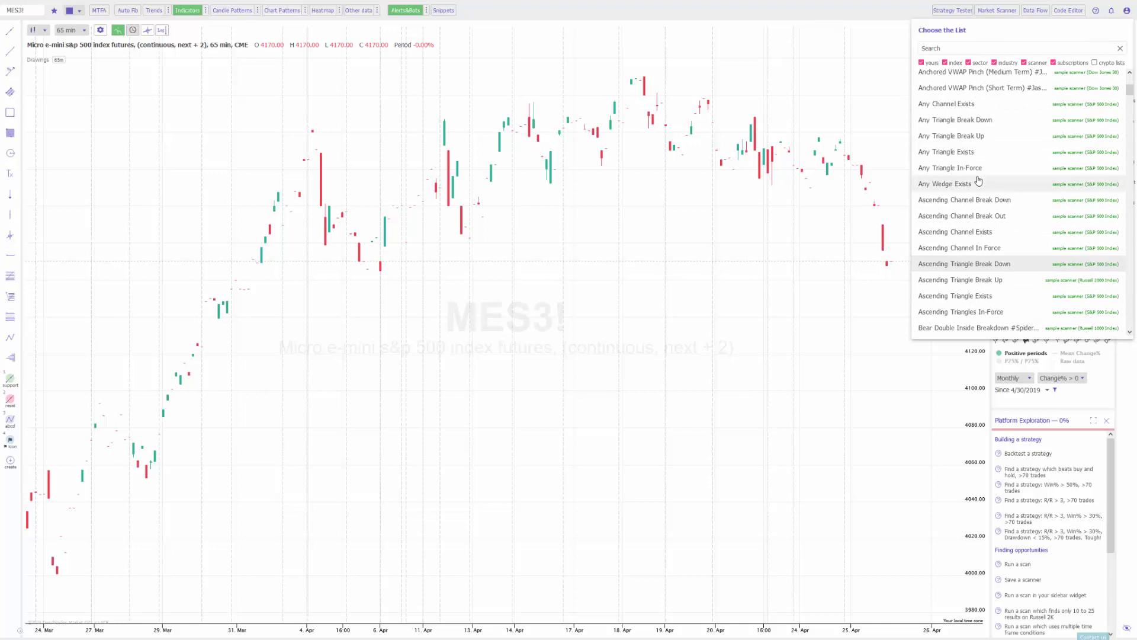
{"action": "scroll", "coordinate": [981, 178], "scroll_direction": "up", "scroll_amount": 3}
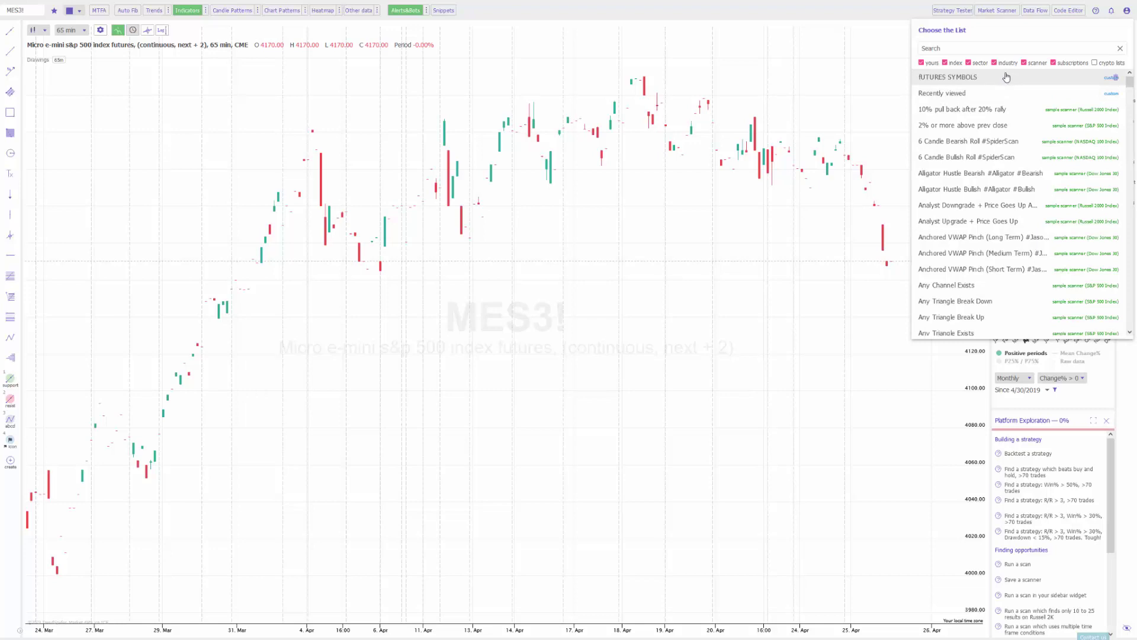
{"action": "left_click", "coordinate": [946, 63]}
{"action": "left_click", "coordinate": [979, 64]}
{"action": "left_click", "coordinate": [1024, 62]}
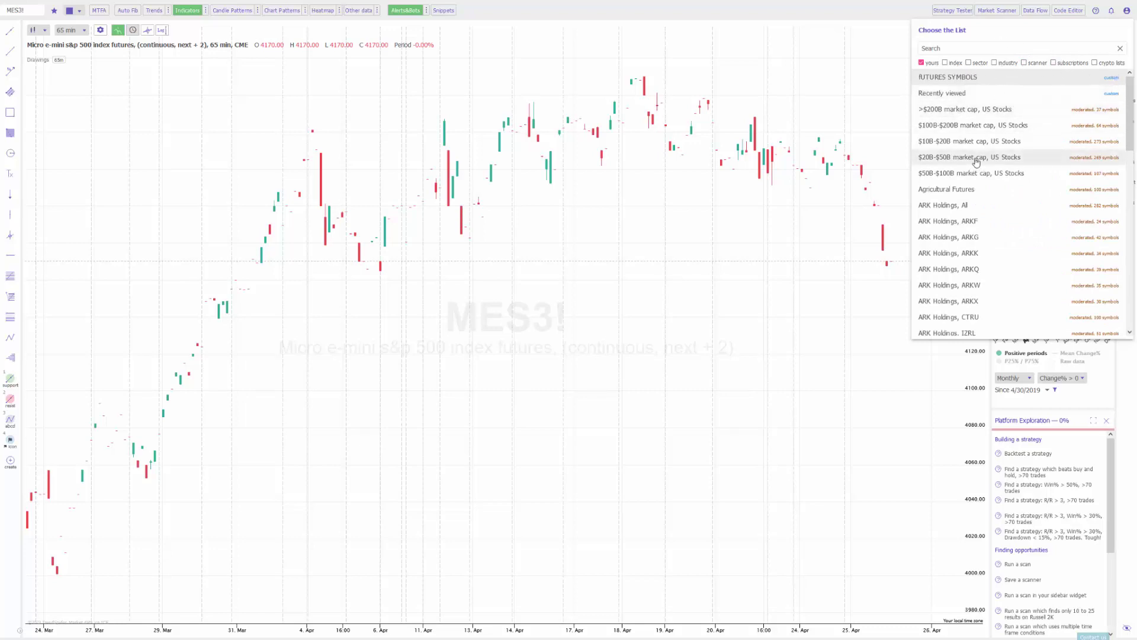
Step: Select the custom fUTURES SYMBOLS list as the displayed watch list
{"action": "scroll", "coordinate": [981, 159], "scroll_direction": "down", "scroll_amount": 3}
{"action": "scroll", "coordinate": [977, 161], "scroll_direction": "up", "scroll_amount": 3}
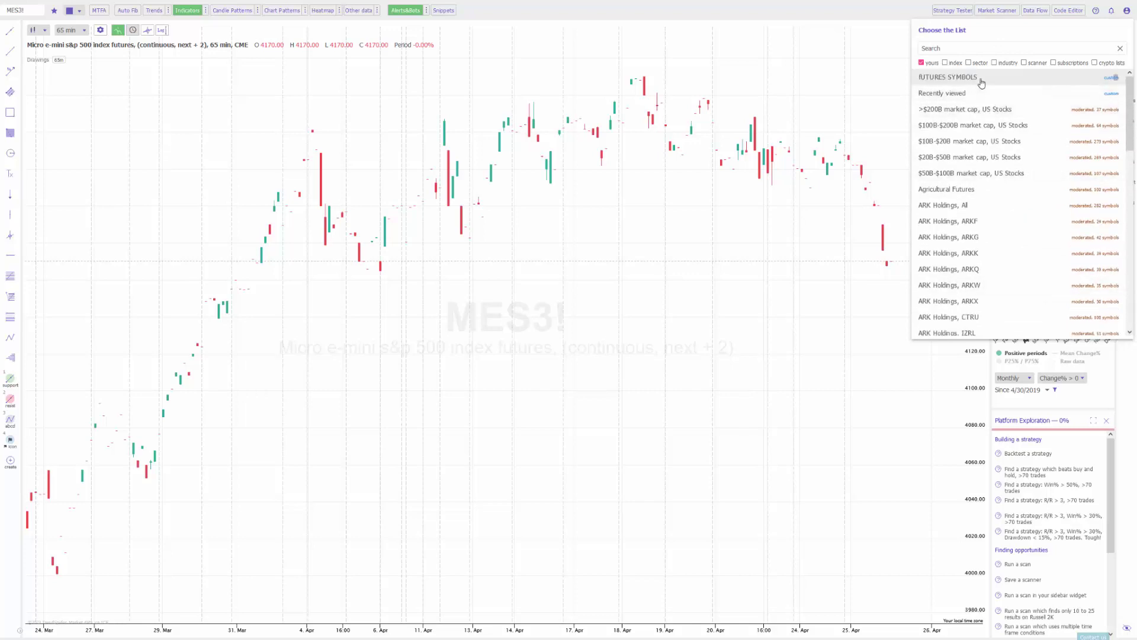
{"action": "left_click", "coordinate": [981, 82]}
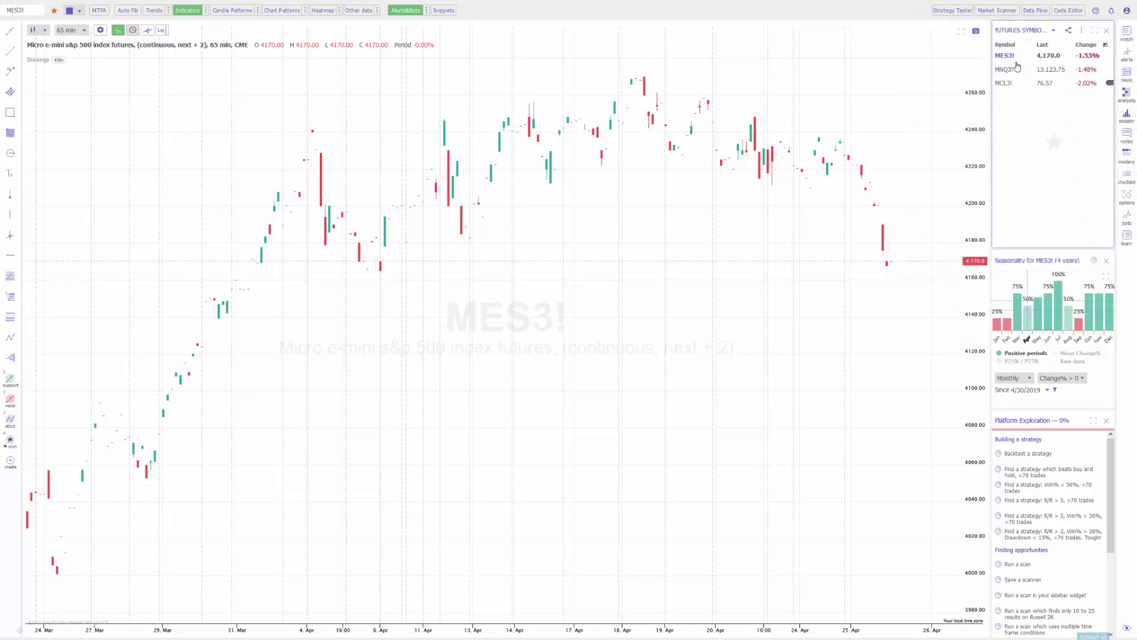
Step: View the charts of MNQ3!, MCL3! and MES3! in turn from the futures watch list
{"action": "left_click", "coordinate": [1015, 69]}
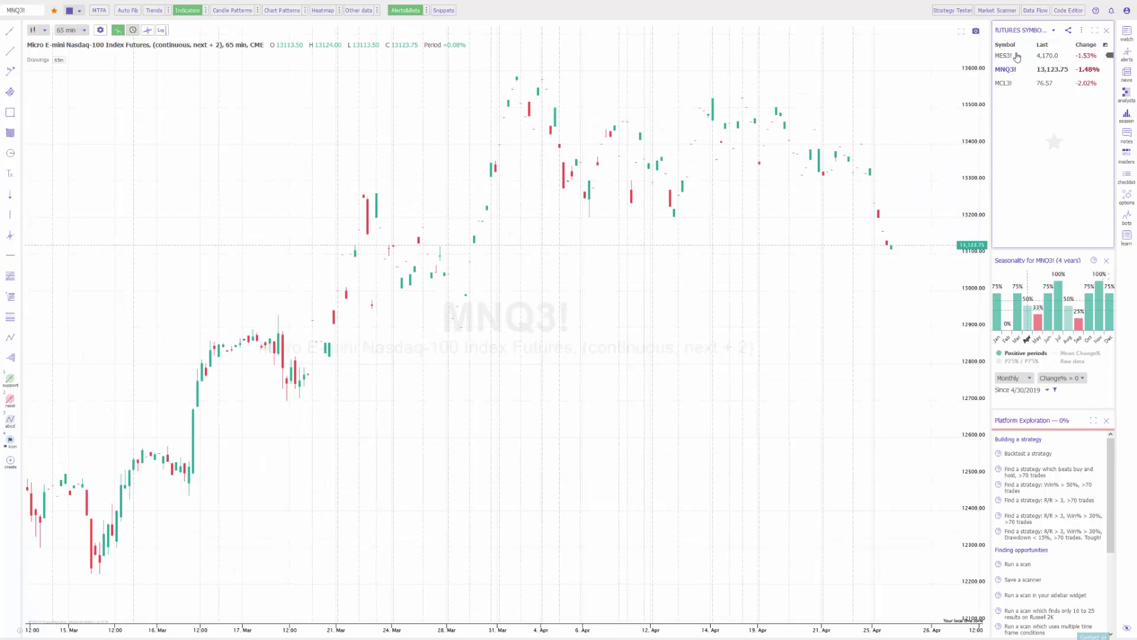
{"action": "left_click", "coordinate": [1012, 83]}
{"action": "left_click", "coordinate": [1016, 56]}
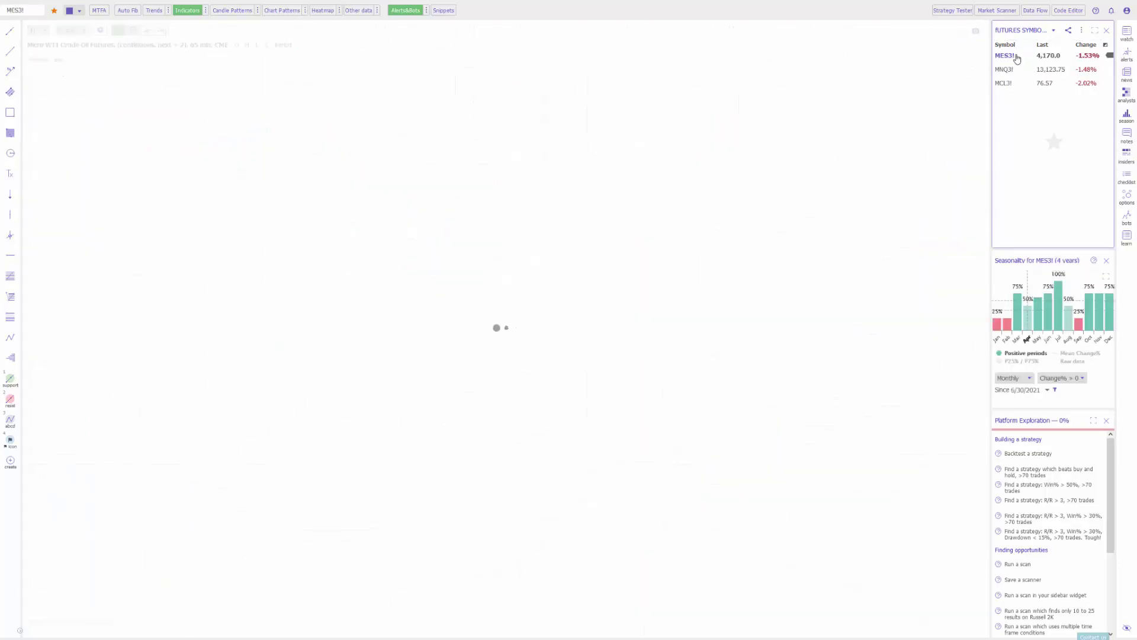
{"action": "left_click", "coordinate": [1017, 69]}
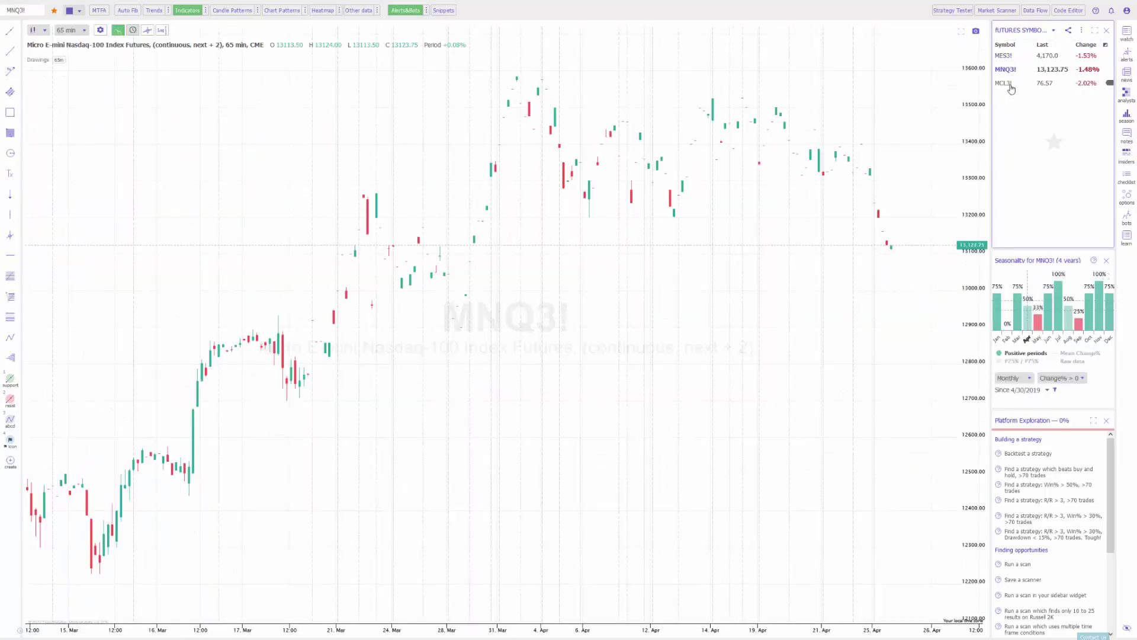
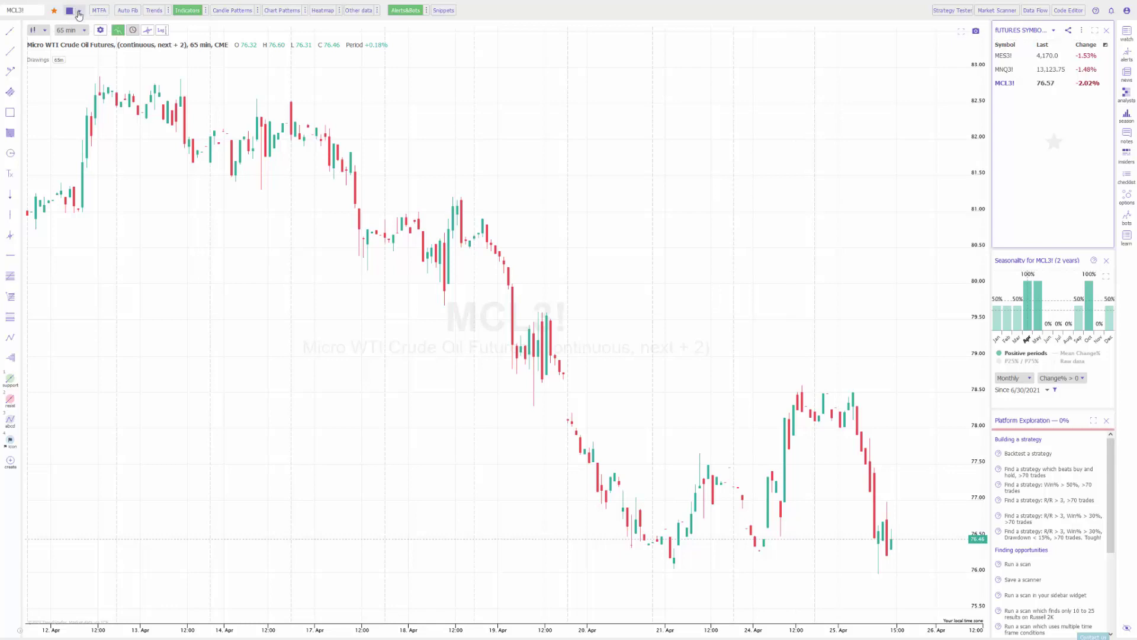
Step: Split the MCL3! view into two stacked charts and set the lower chart's time frame to 4 min
{"action": "left_click", "coordinate": [78, 14]}
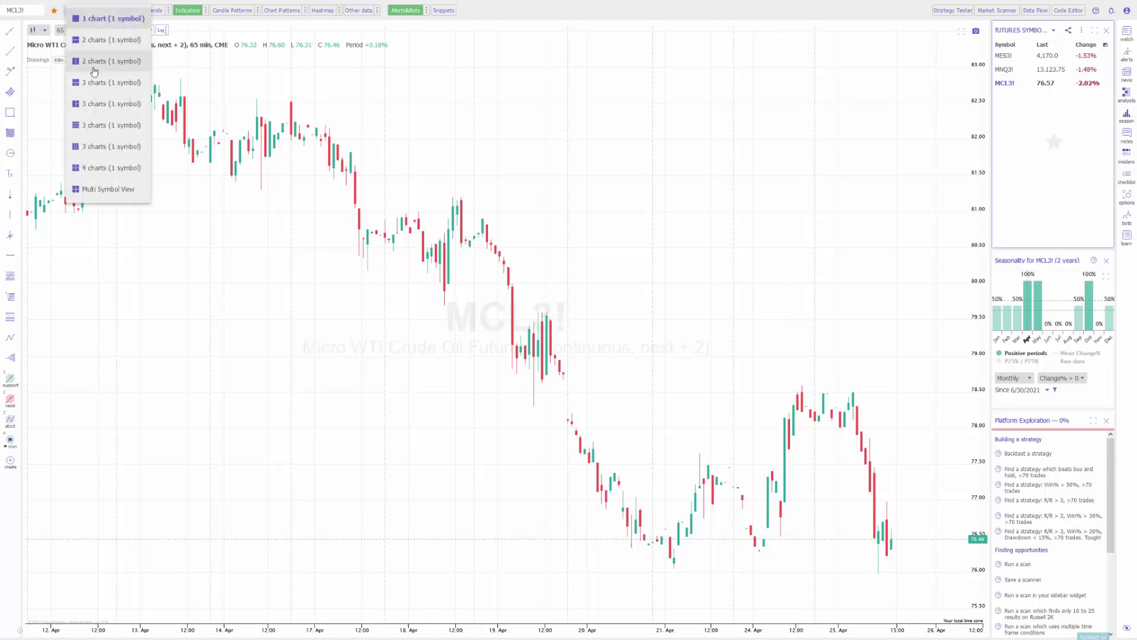
{"action": "left_click", "coordinate": [122, 41]}
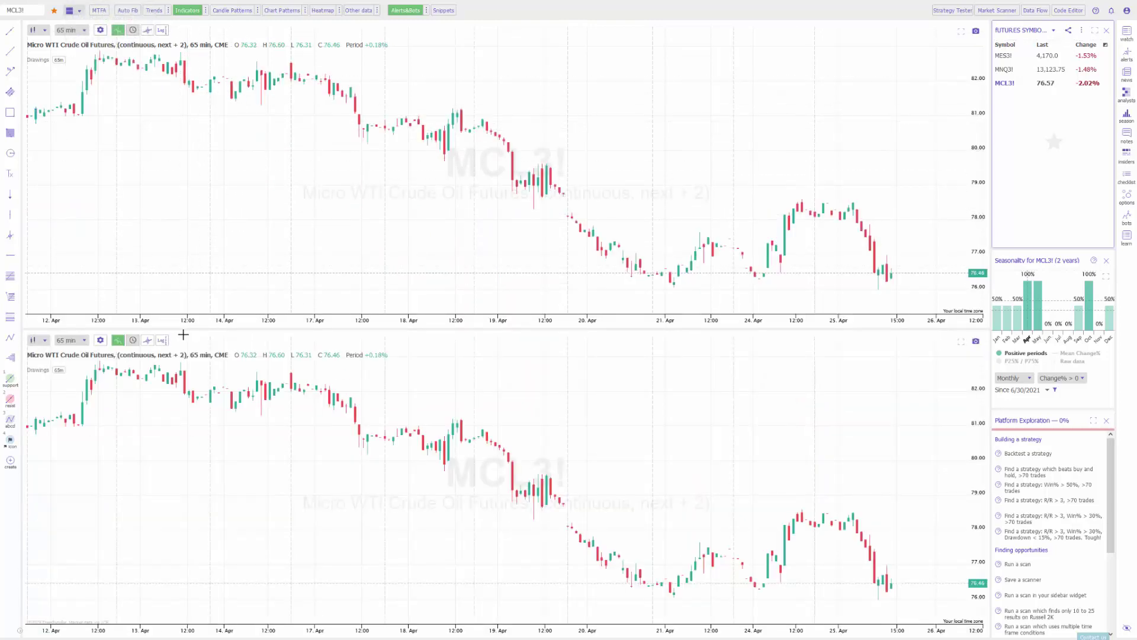
{"action": "left_click", "coordinate": [82, 340]}
{"action": "scroll", "coordinate": [86, 380], "scroll_direction": "up", "scroll_amount": 1}
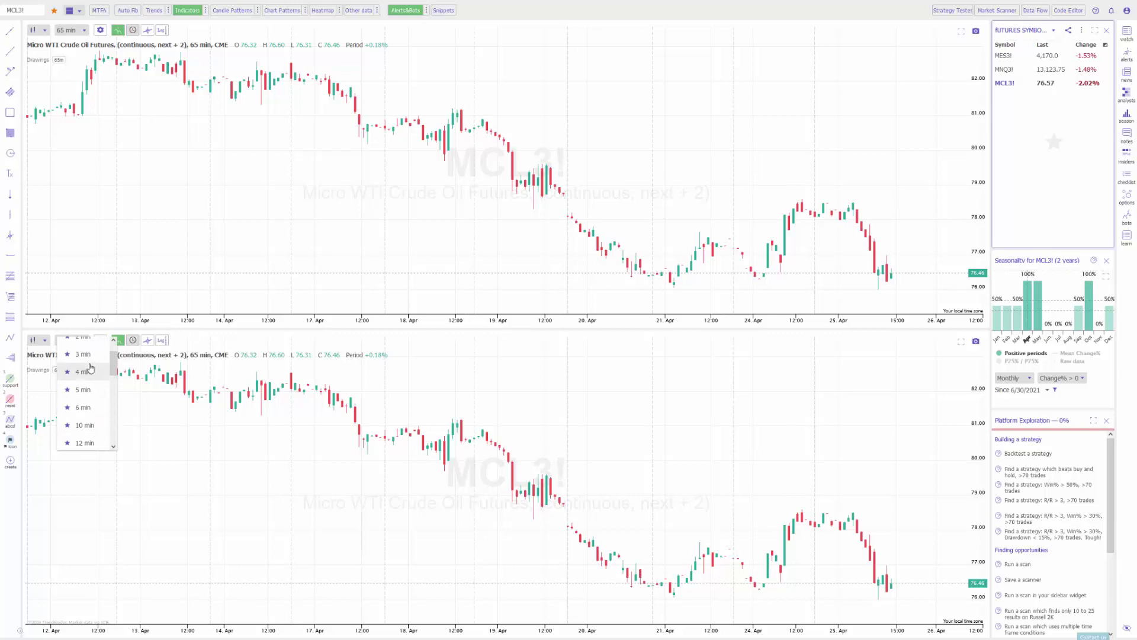
{"action": "left_click", "coordinate": [87, 371]}
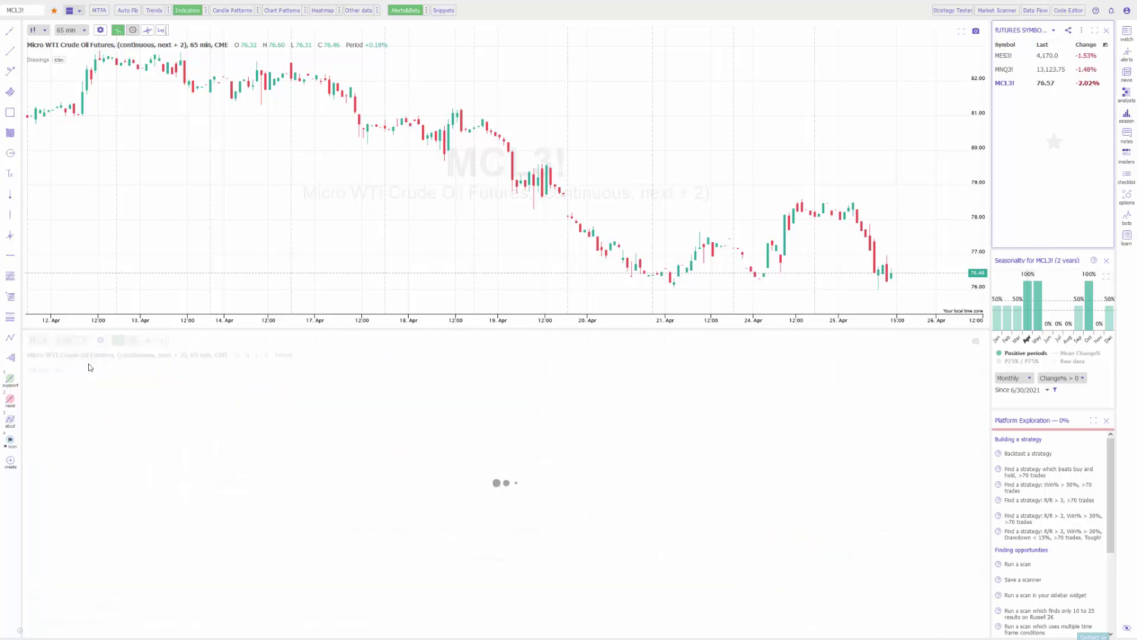
Step: Arrange the two MCL3! charts side by side, and switch the layout to the Multi Symbol View
{"action": "left_click", "coordinate": [79, 10]}
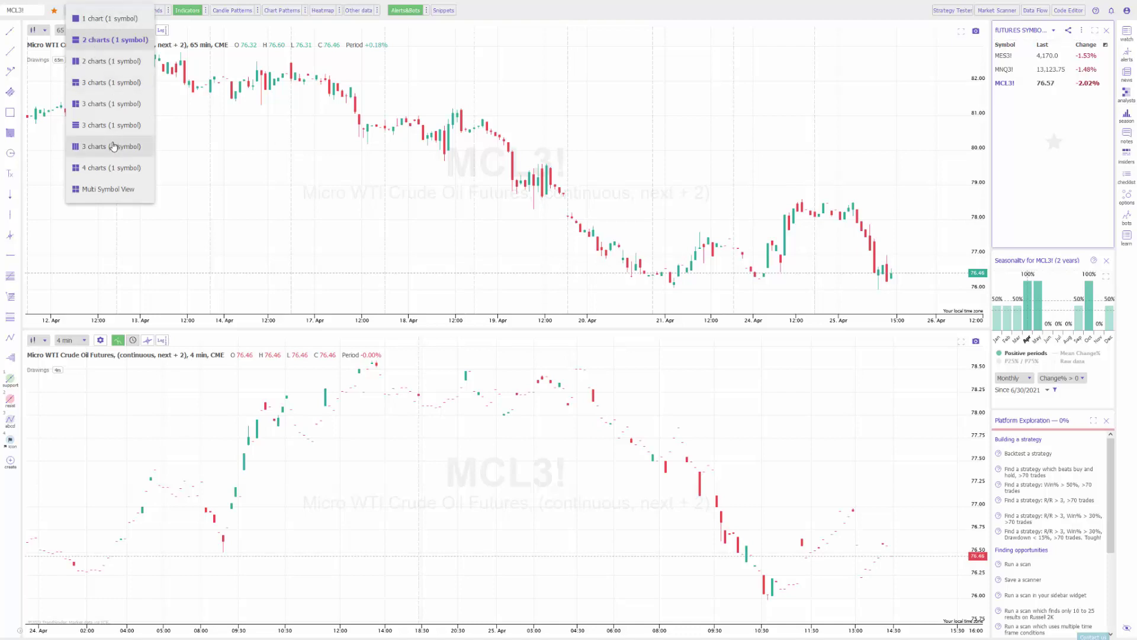
{"action": "left_click", "coordinate": [94, 61]}
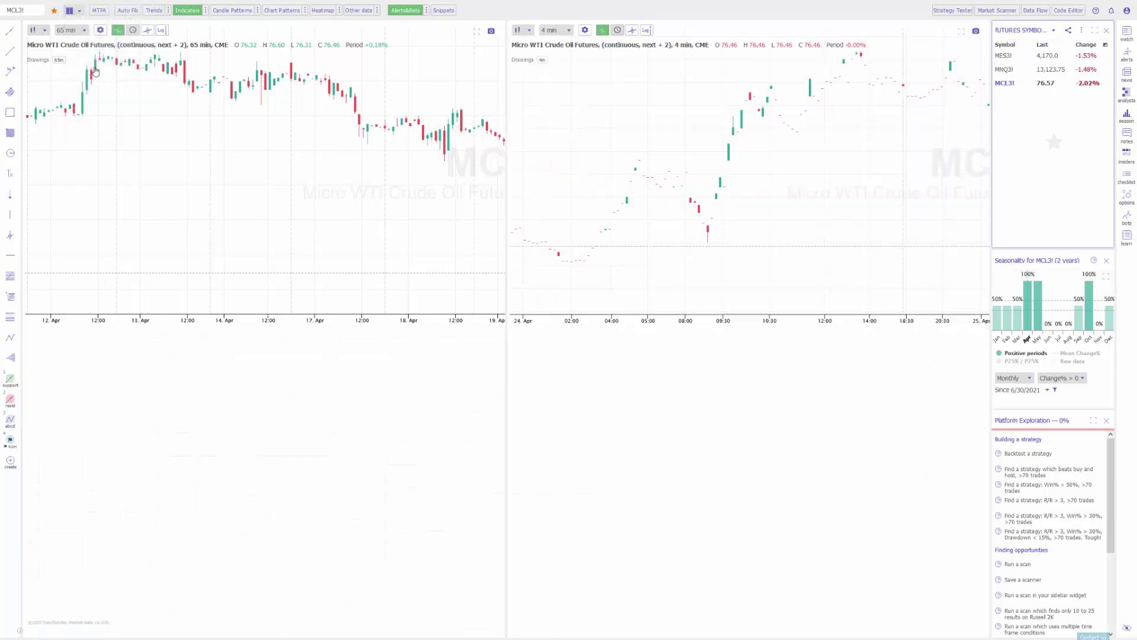
{"action": "left_click", "coordinate": [78, 12]}
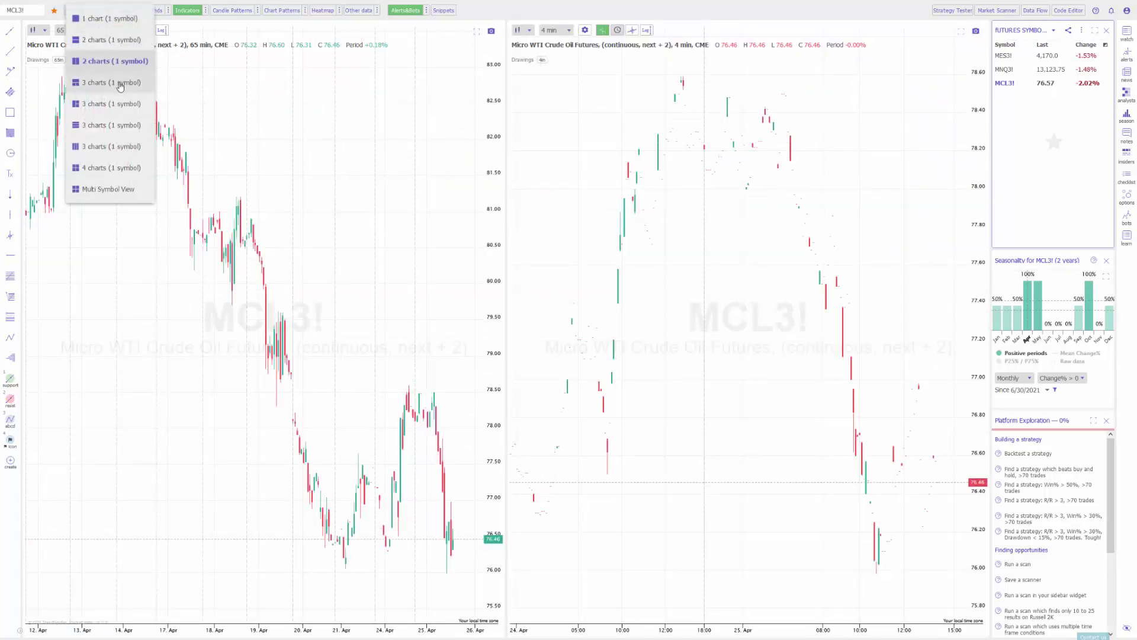
{"action": "left_click", "coordinate": [116, 193]}
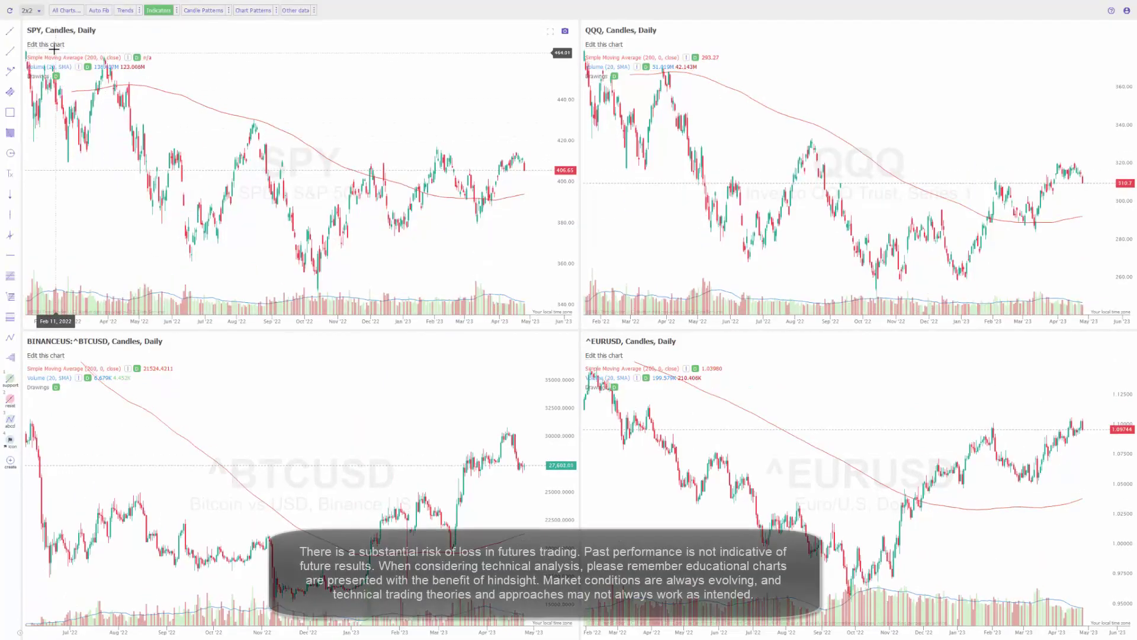
Step: Change the symbol of the QQQ chart in the multi-symbol grid to ES
{"action": "left_click", "coordinate": [45, 45]}
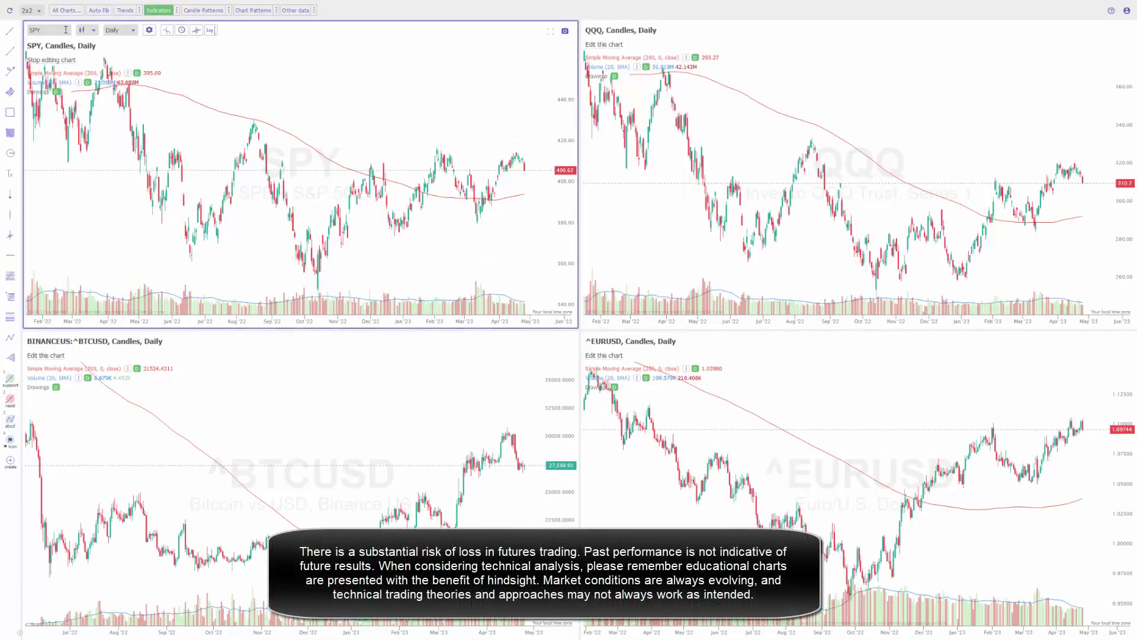
{"action": "left_click", "coordinate": [604, 44]}
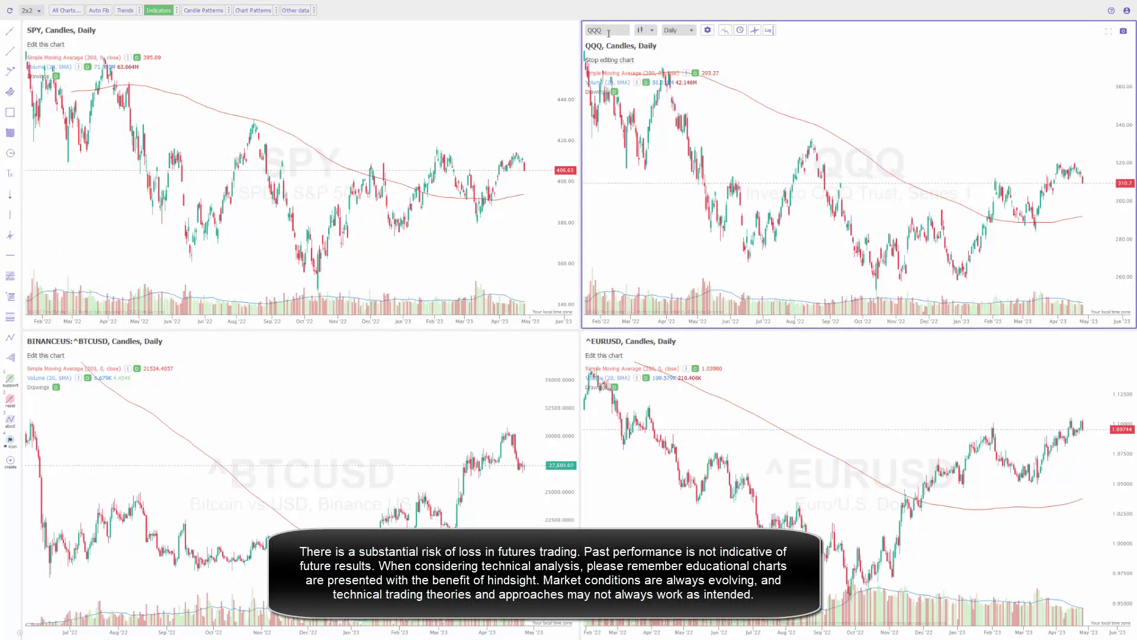
{"action": "key", "text": "BackSpace"}
{"action": "key", "text": "BackSpace"}
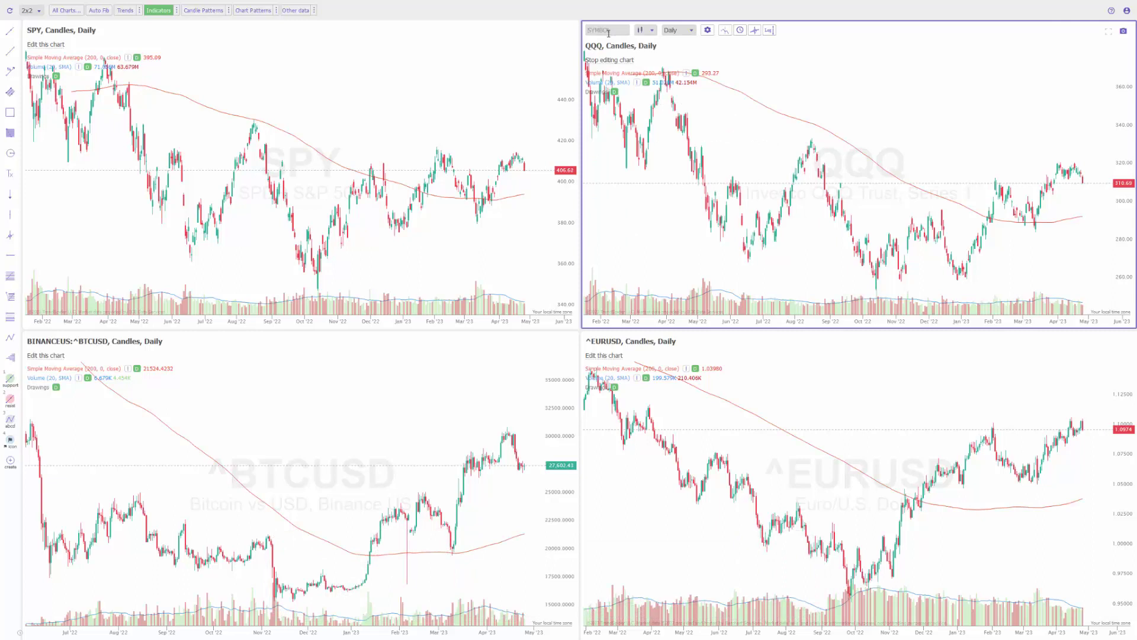
{"action": "type", "text": "ES"}
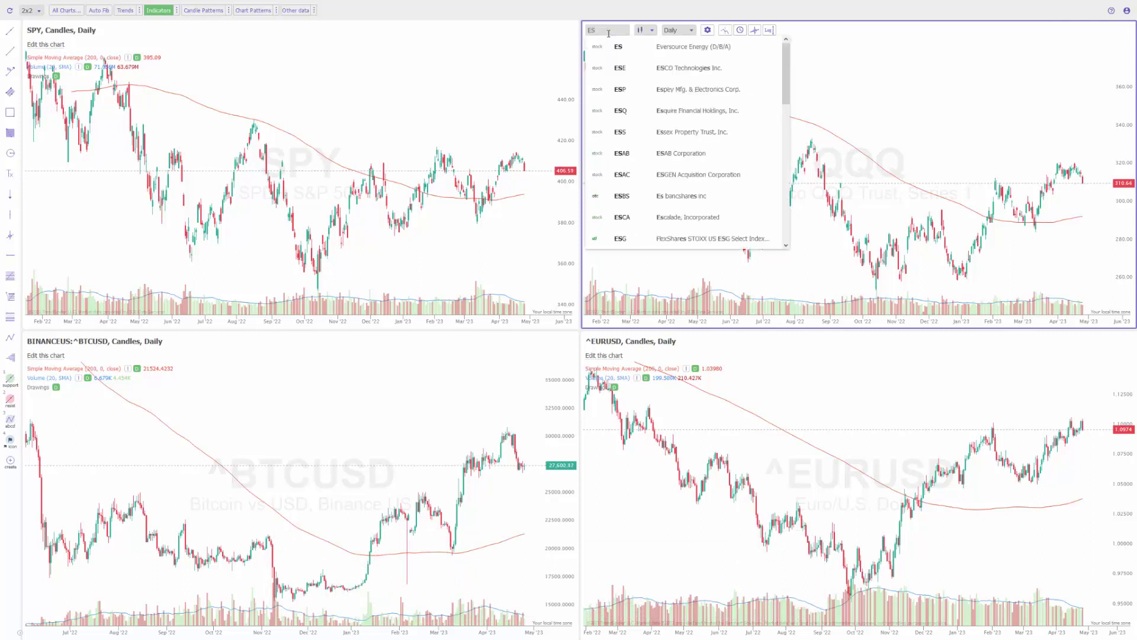
{"action": "left_click", "coordinate": [666, 51]}
Step: Reduce the multi-symbol grid from 2x2 to a single 1x1 SPY chart
{"action": "left_click", "coordinate": [56, 44]}
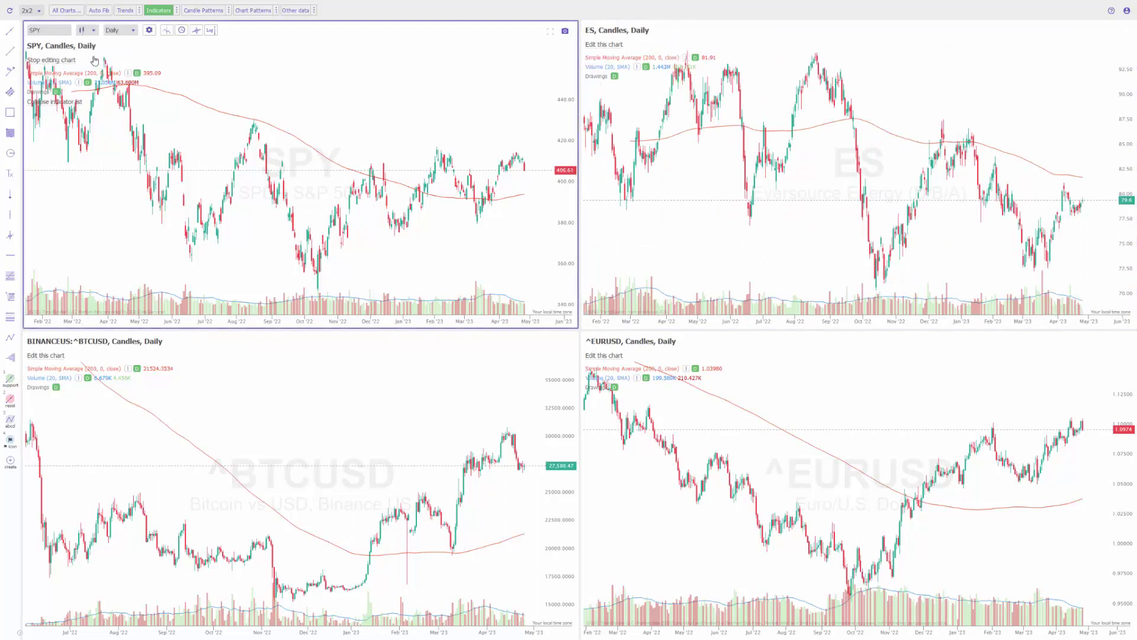
{"action": "left_click", "coordinate": [38, 11]}
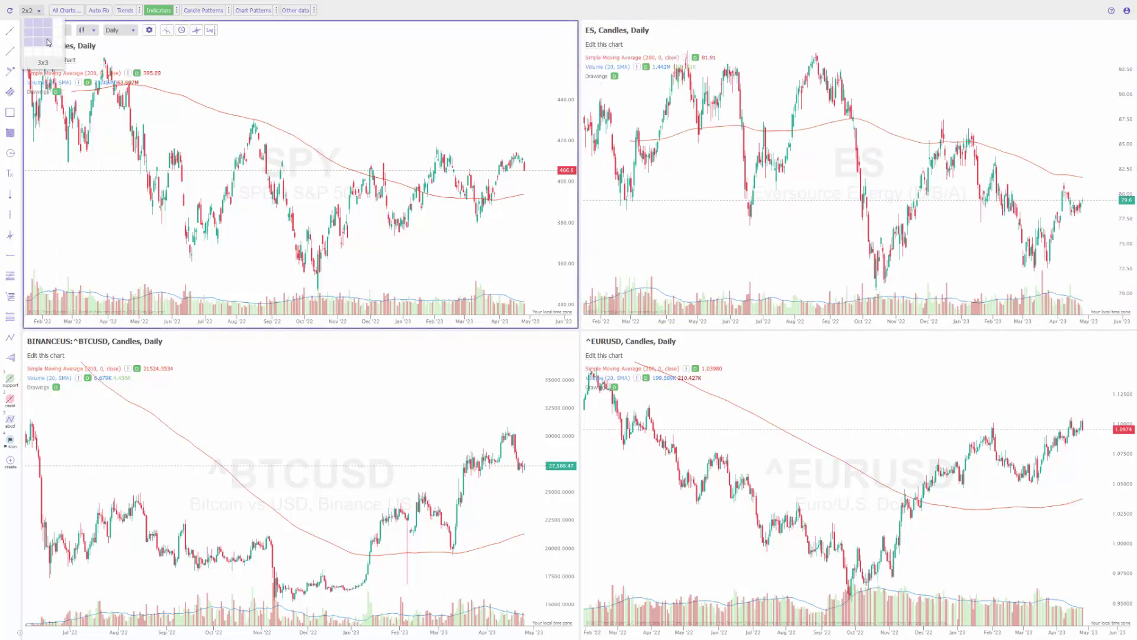
{"action": "left_click", "coordinate": [29, 25]}
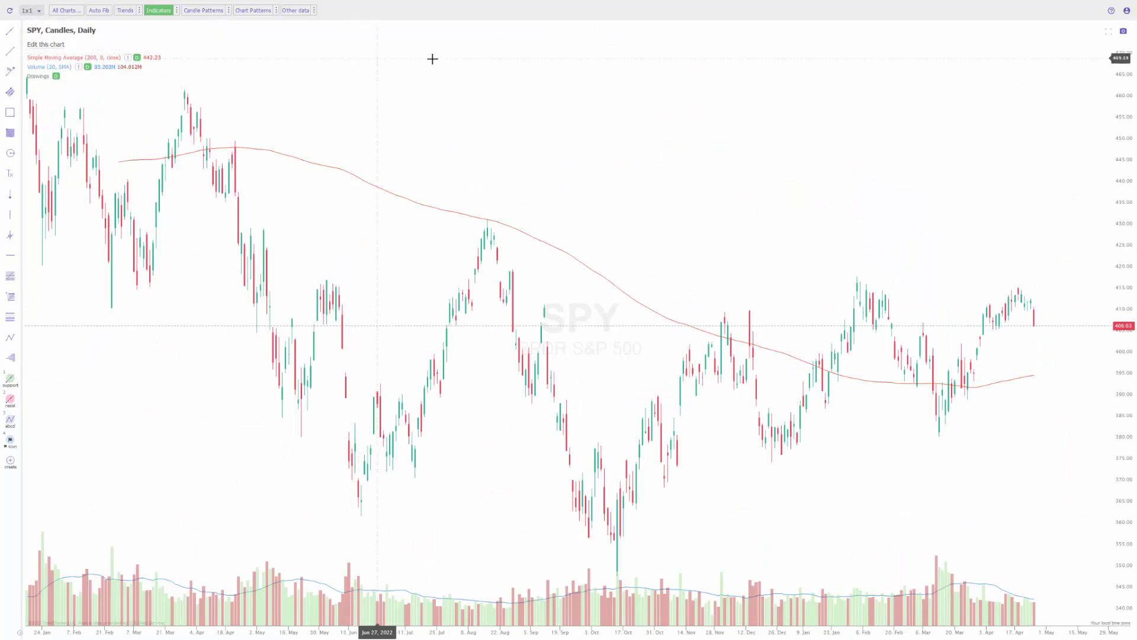
{"action": "left_click", "coordinate": [38, 10]}
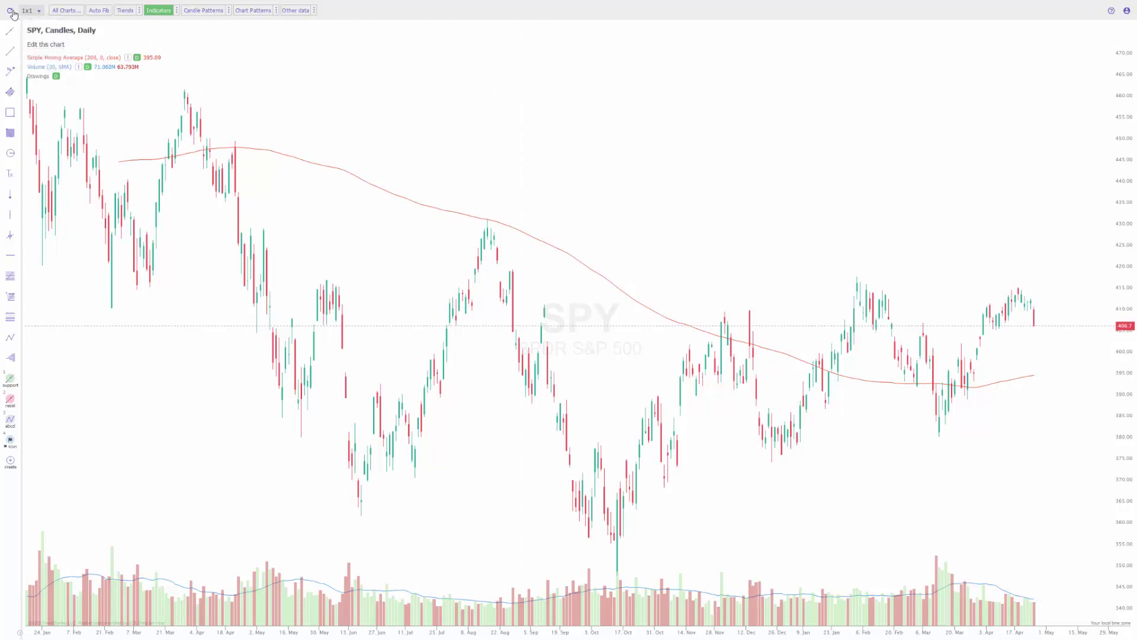
{"action": "left_click", "coordinate": [10, 10]}
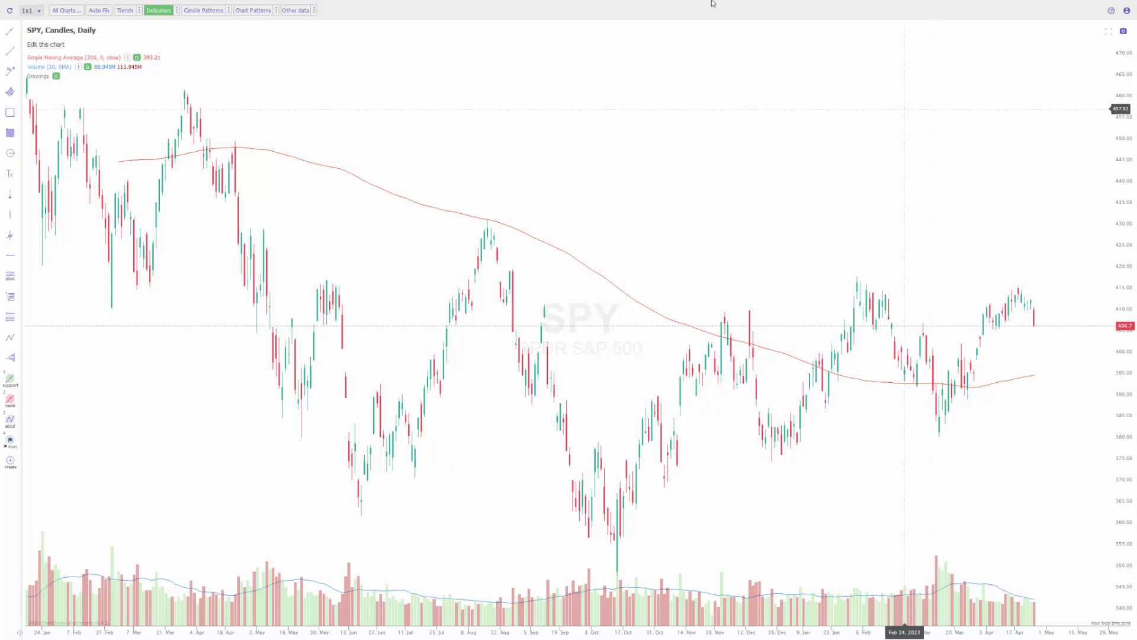
Step: Return to the MCL3! browser tab in full screen and set its layout to 1 chart (1 symbol)
{"action": "mouse_move", "coordinate": [448, 4]}
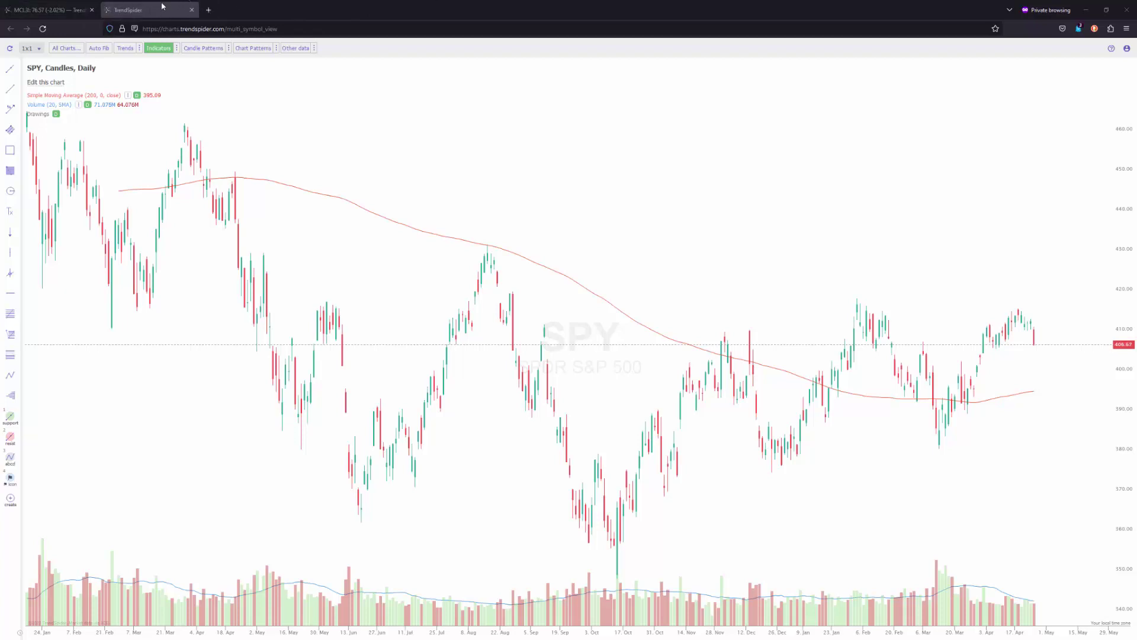
{"action": "left_click", "coordinate": [38, 3]}
{"action": "key", "text": "F11"}
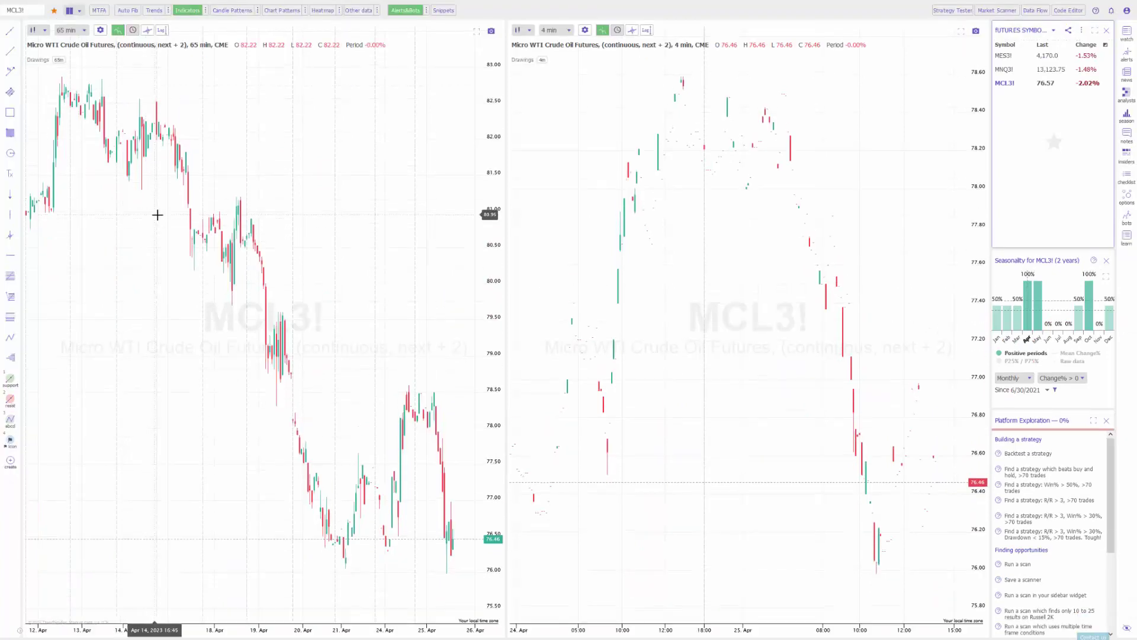
{"action": "left_click", "coordinate": [71, 10]}
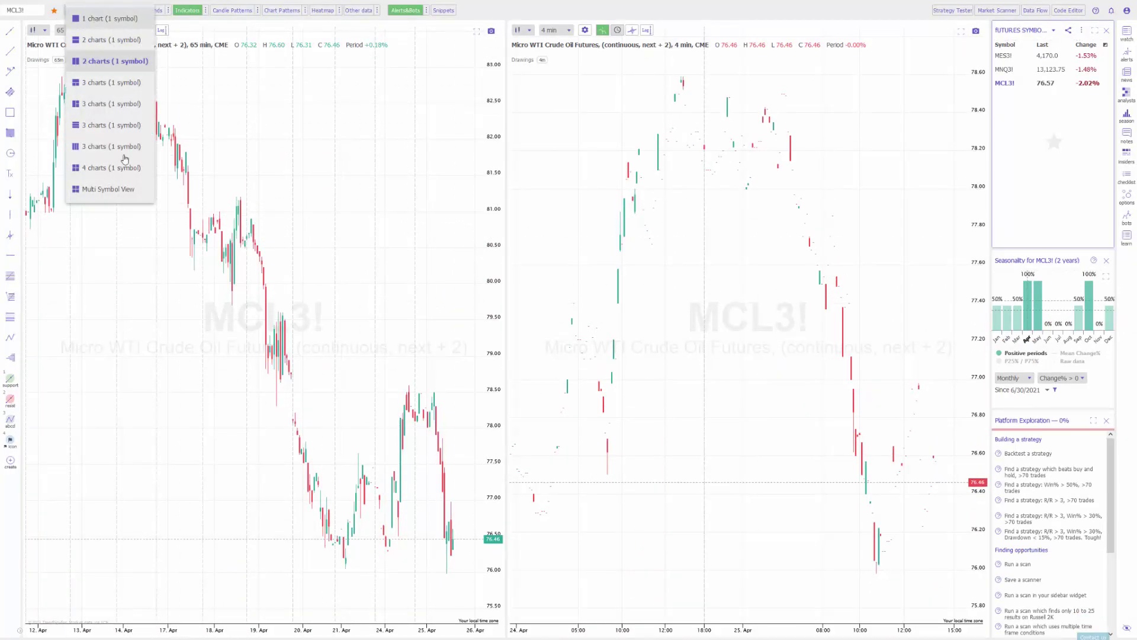
{"action": "left_click", "coordinate": [112, 20]}
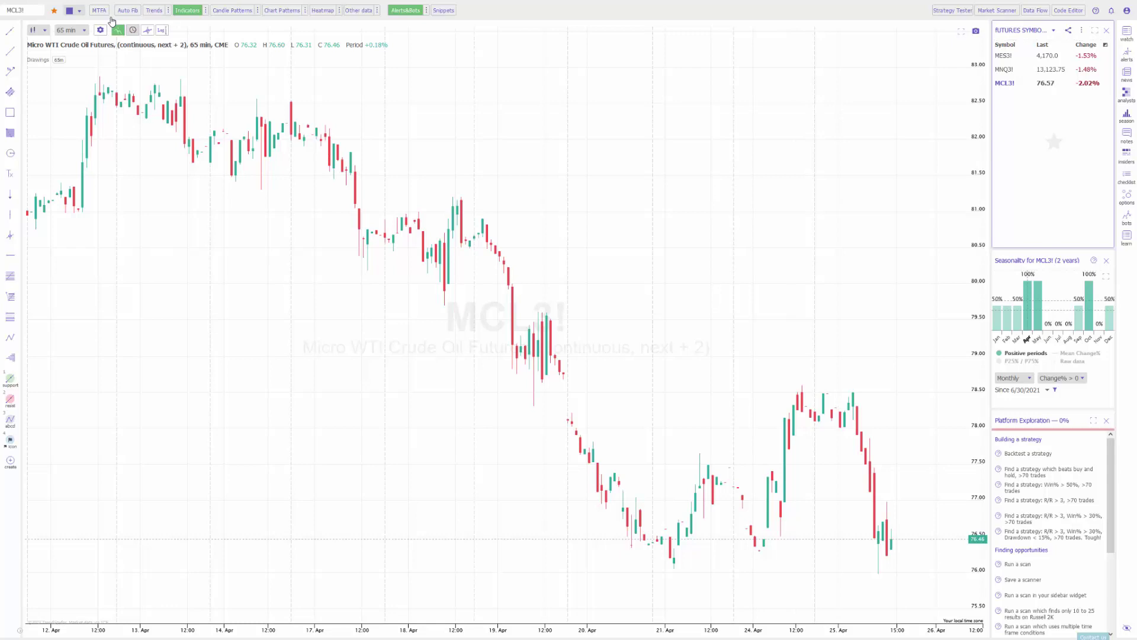
Step: Review the chart types and time frames available for the MCL3! chart, keeping Candles and 65 min
{"action": "left_click", "coordinate": [46, 31]}
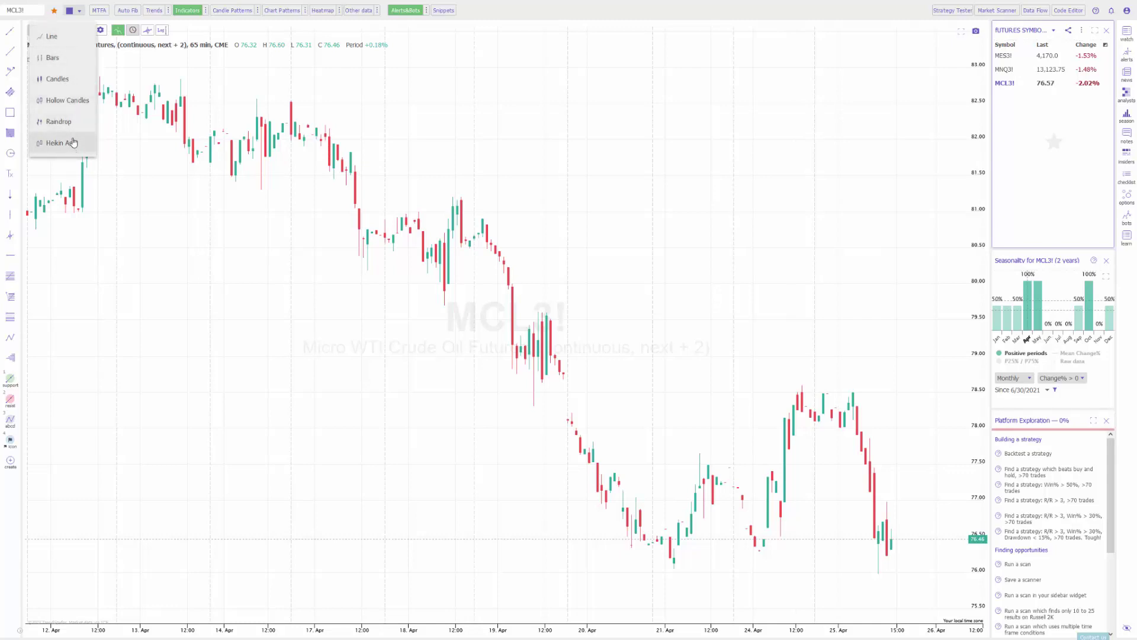
{"action": "left_click", "coordinate": [77, 78]}
{"action": "left_click", "coordinate": [83, 30]}
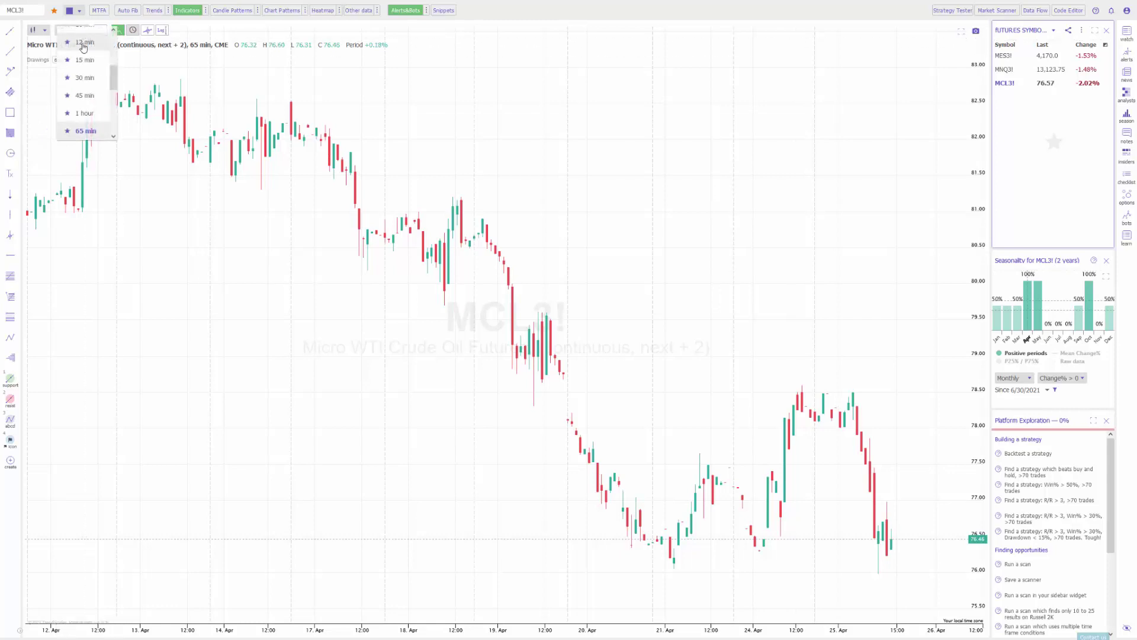
{"action": "scroll", "coordinate": [93, 120], "scroll_direction": "down", "scroll_amount": 2}
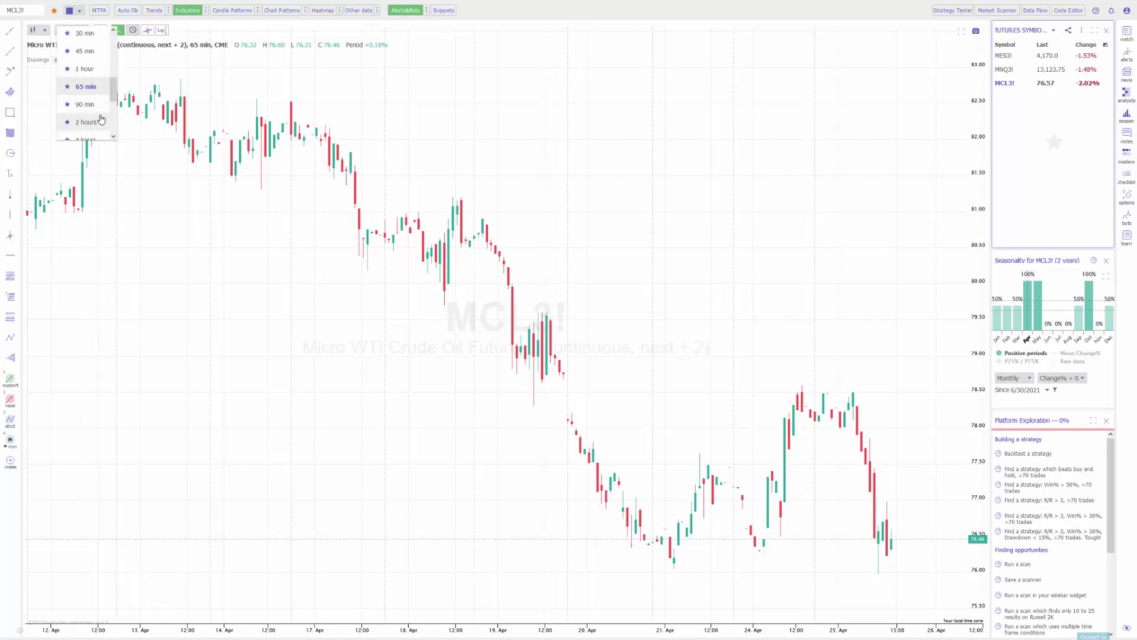
{"action": "scroll", "coordinate": [99, 118], "scroll_direction": "down", "scroll_amount": 3}
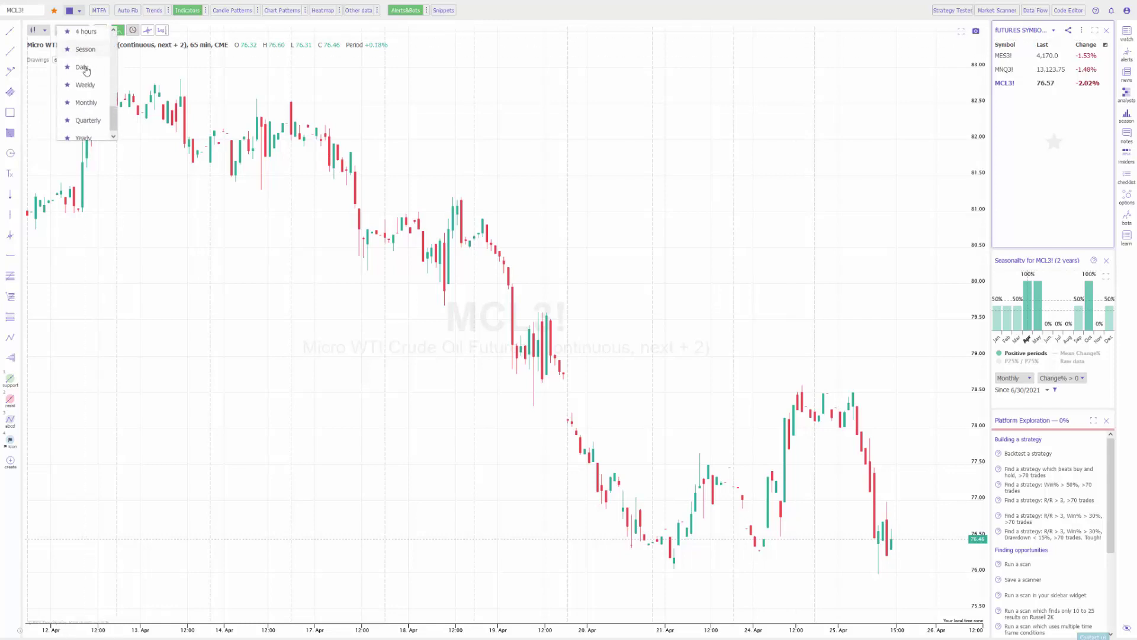
{"action": "left_click", "coordinate": [148, 77]}
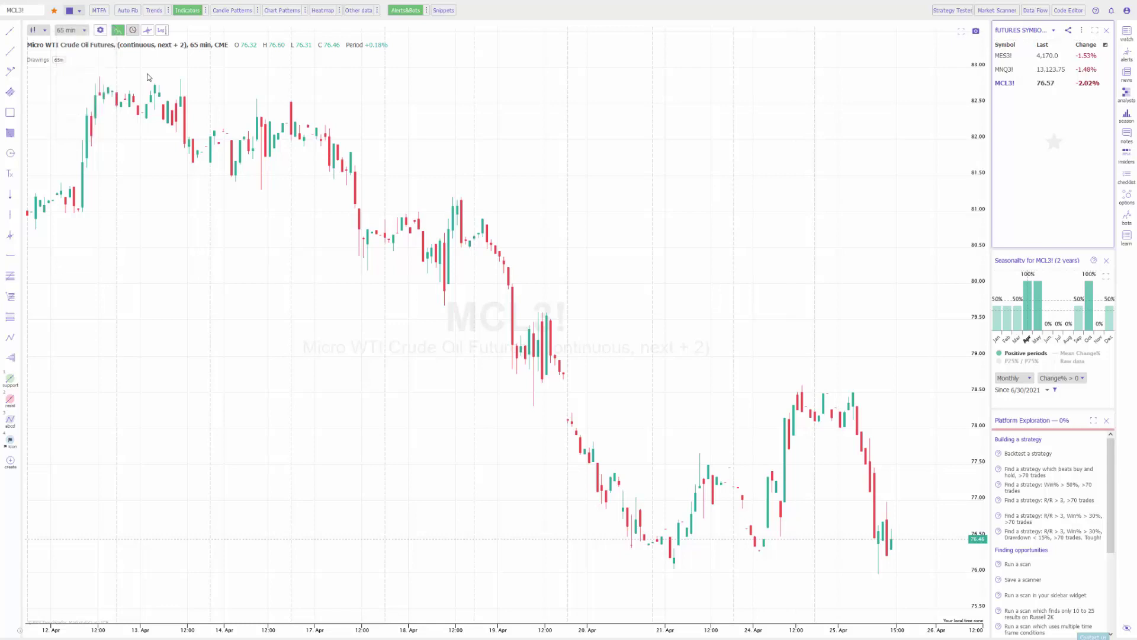
Step: Try the Bars and Candles chart types in the chart's style settings, and set the type to Raindrop, acknowledging its introduction
{"action": "left_click", "coordinate": [100, 31]}
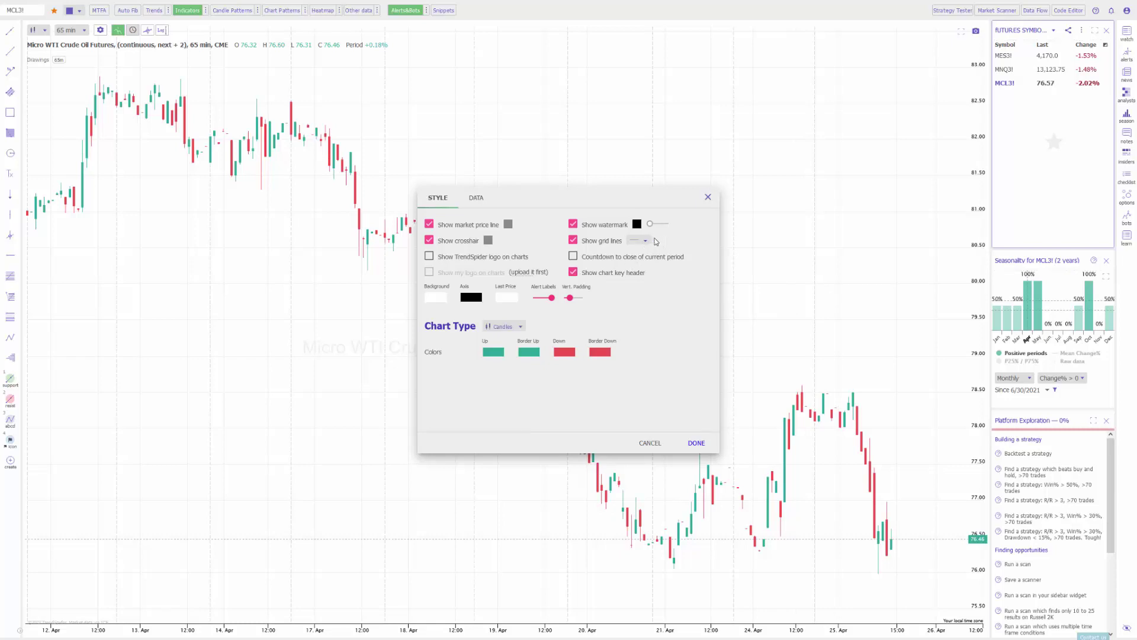
{"action": "left_click", "coordinate": [508, 326]}
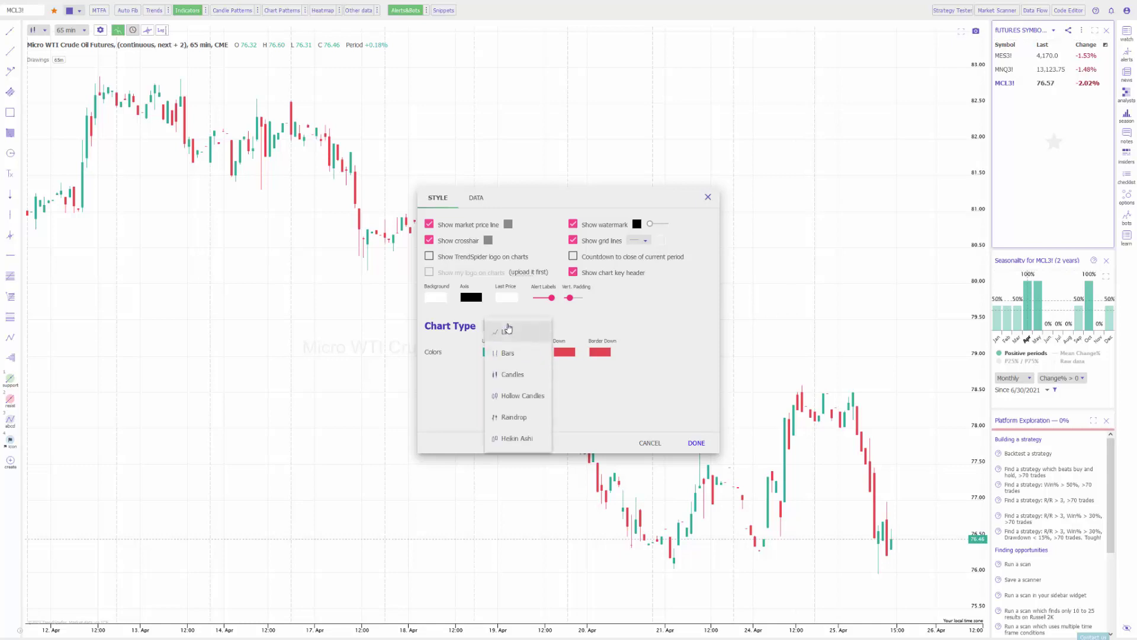
{"action": "left_click", "coordinate": [518, 333]}
{"action": "left_click", "coordinate": [513, 327]}
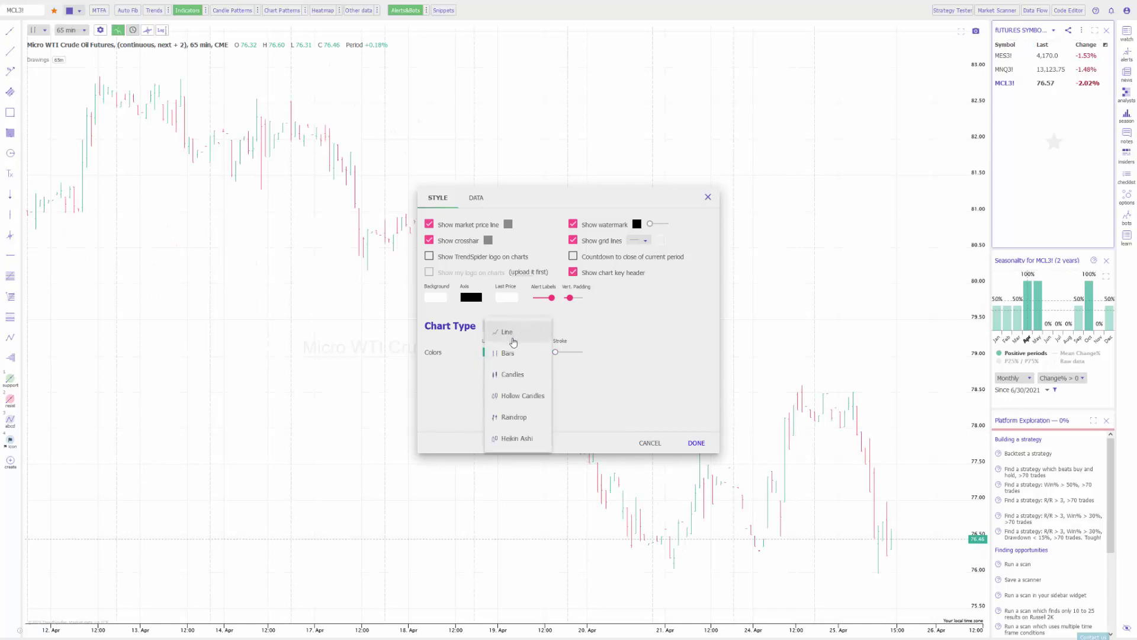
{"action": "left_click", "coordinate": [524, 374]}
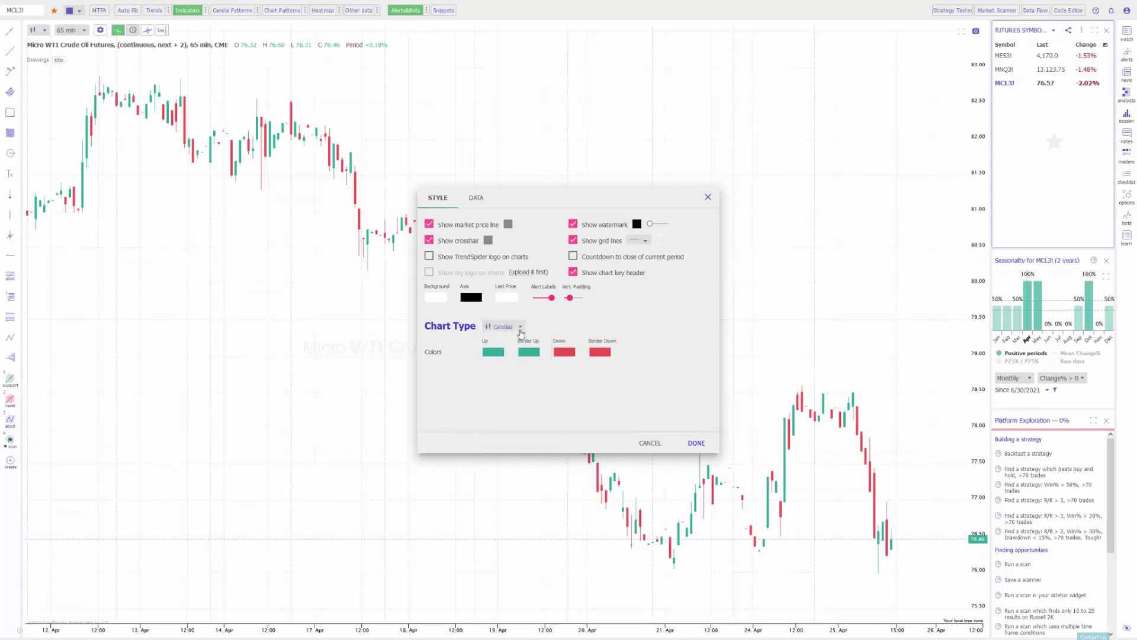
{"action": "left_click", "coordinate": [519, 330]}
{"action": "left_click", "coordinate": [511, 414]}
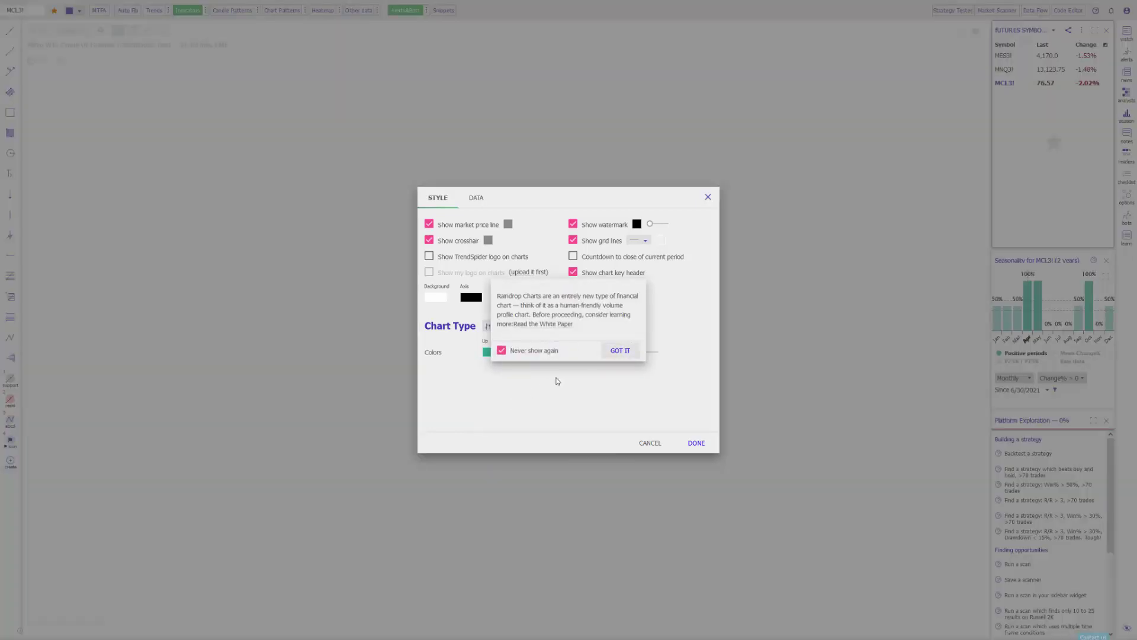
{"action": "left_click", "coordinate": [610, 356]}
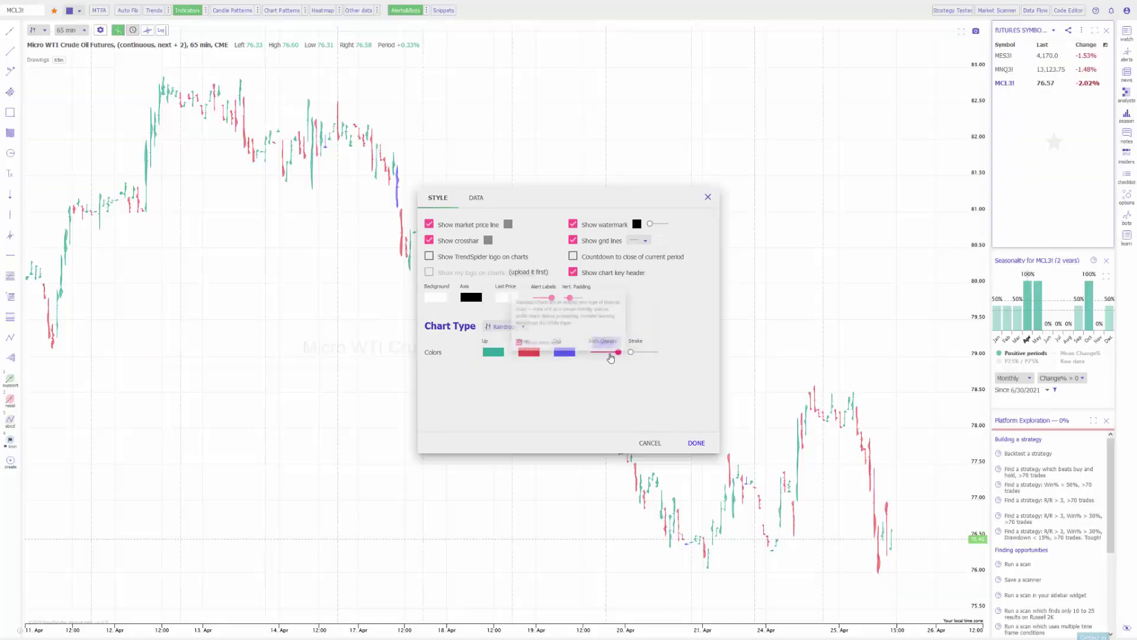
Step: Review the price scale types in the data settings, keep Linear, and apply the chart settings
{"action": "left_click", "coordinate": [477, 198]}
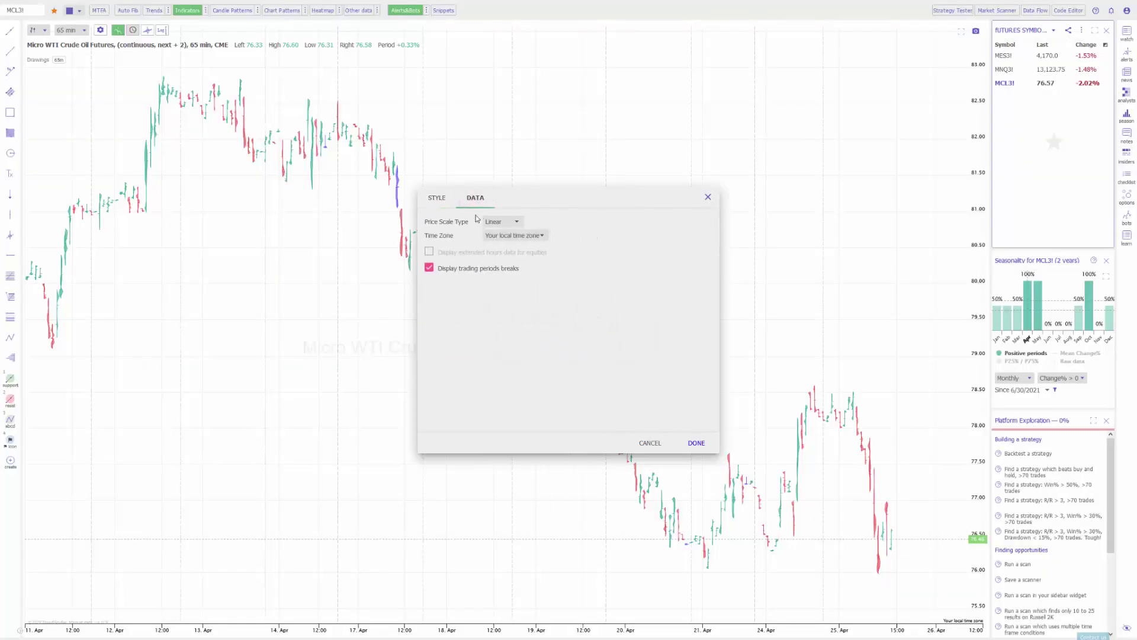
{"action": "left_click", "coordinate": [510, 223]}
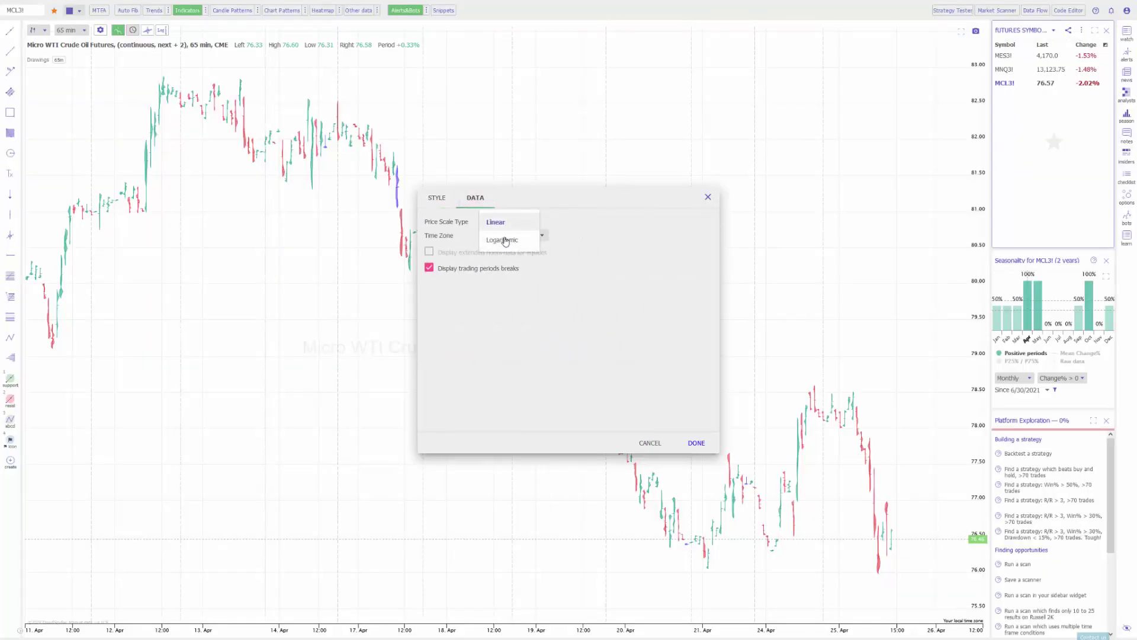
{"action": "left_click", "coordinate": [581, 236]}
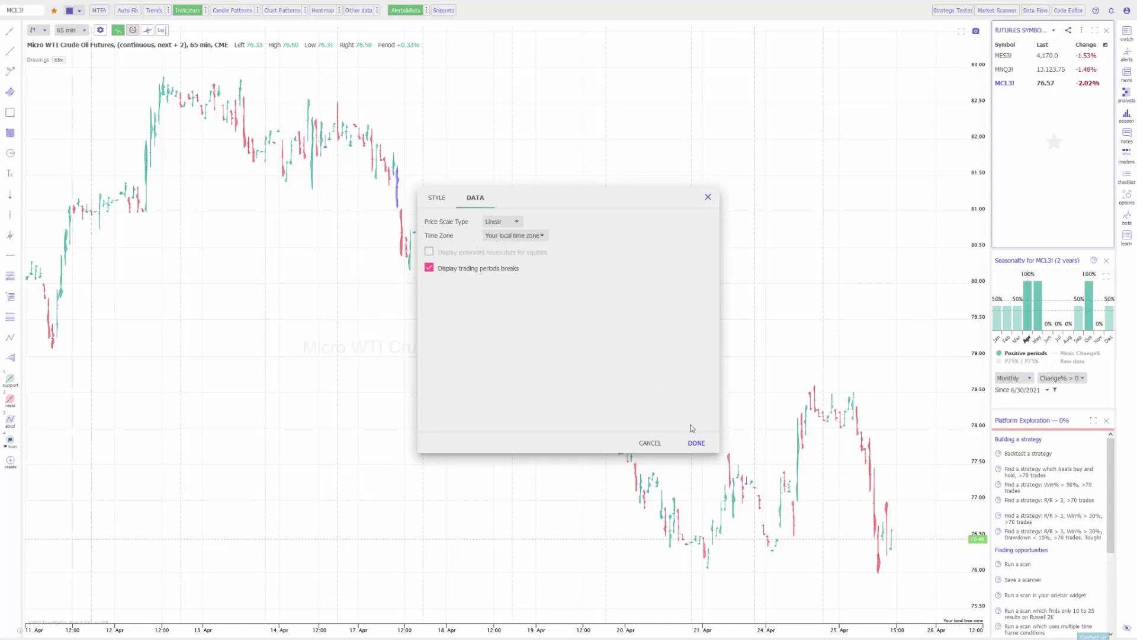
{"action": "left_click", "coordinate": [697, 444]}
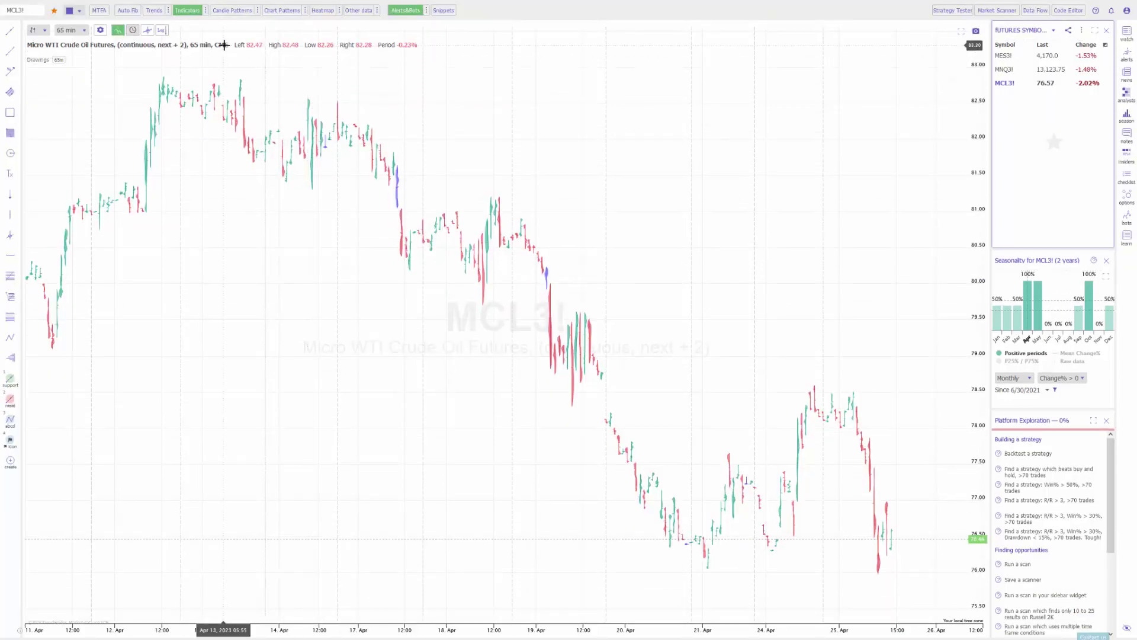
Step: Search the indicators for MOVING AVERAGE and add MACD with its default settings to the MCL3! chart
{"action": "left_click", "coordinate": [206, 10]}
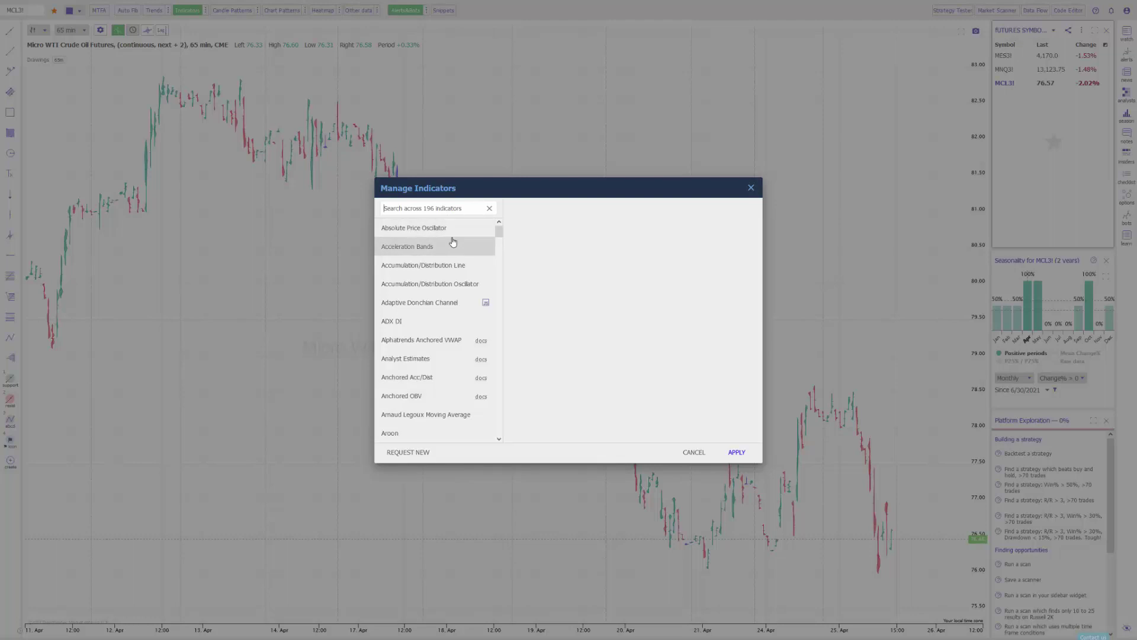
{"action": "type", "text": "MOVING AVERAGE"}
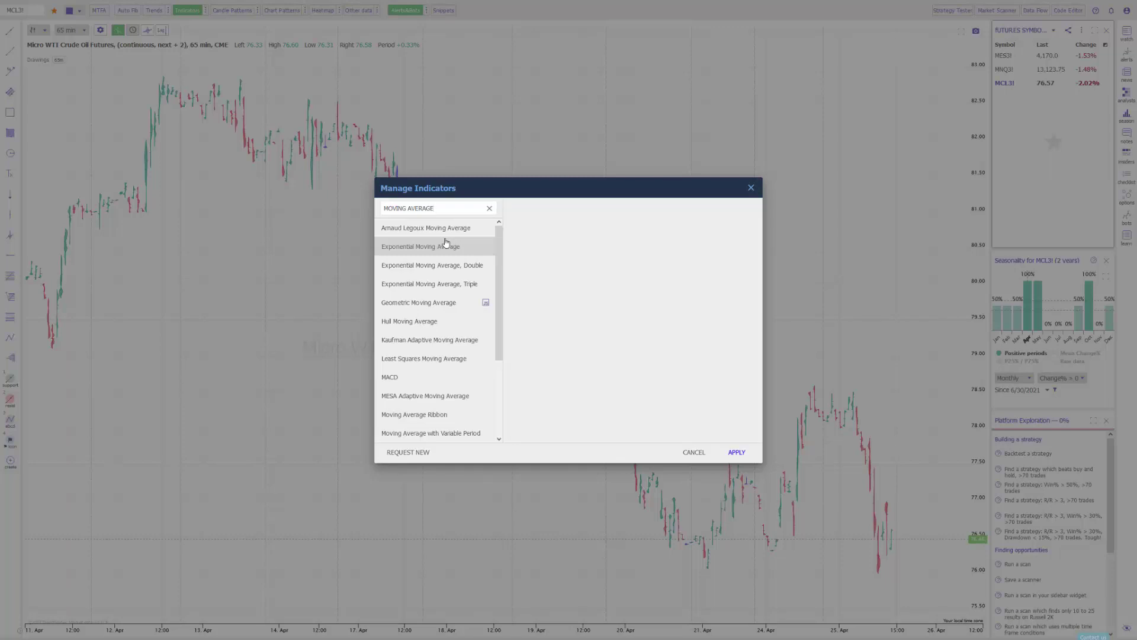
{"action": "scroll", "coordinate": [447, 246], "scroll_direction": "down", "scroll_amount": 1}
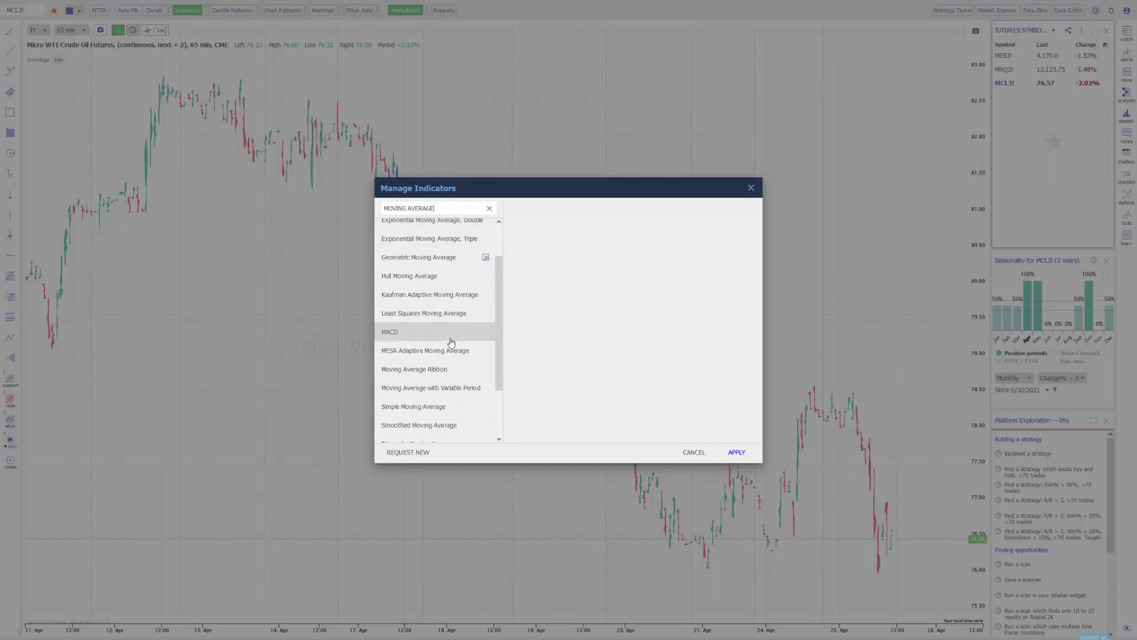
{"action": "scroll", "coordinate": [451, 340], "scroll_direction": "down", "scroll_amount": 1}
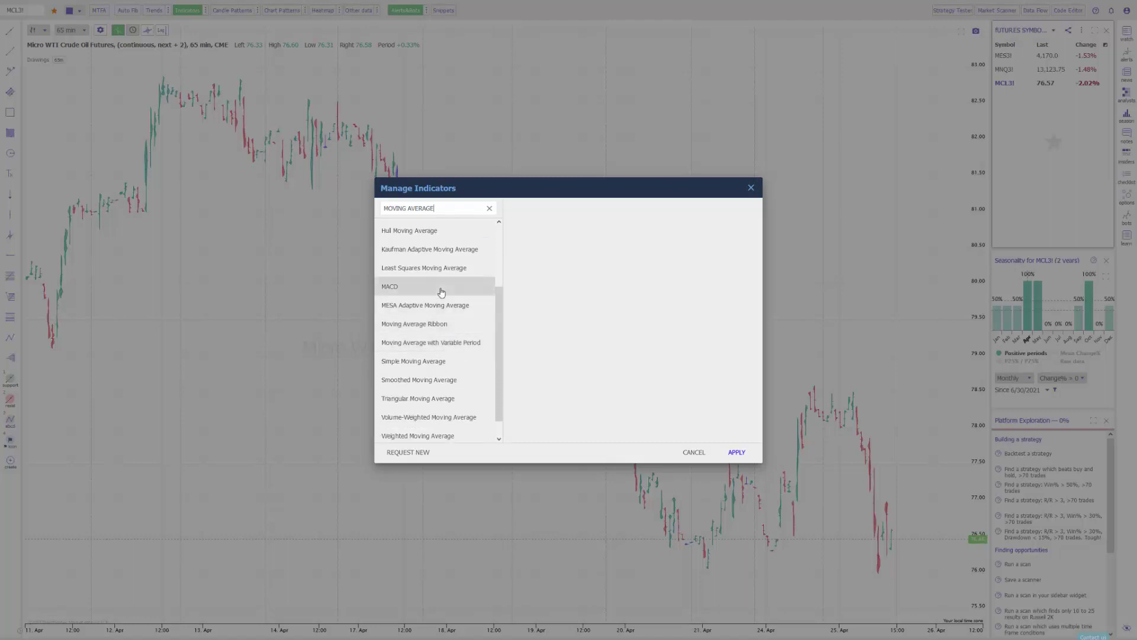
{"action": "left_click", "coordinate": [441, 292]}
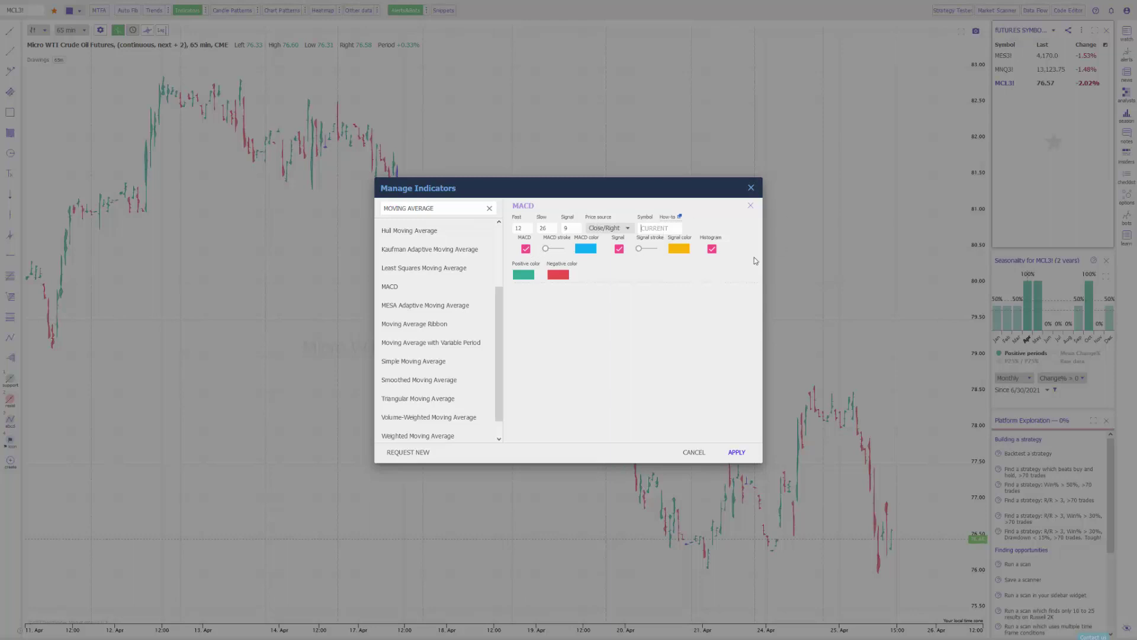
{"action": "left_click", "coordinate": [736, 453]}
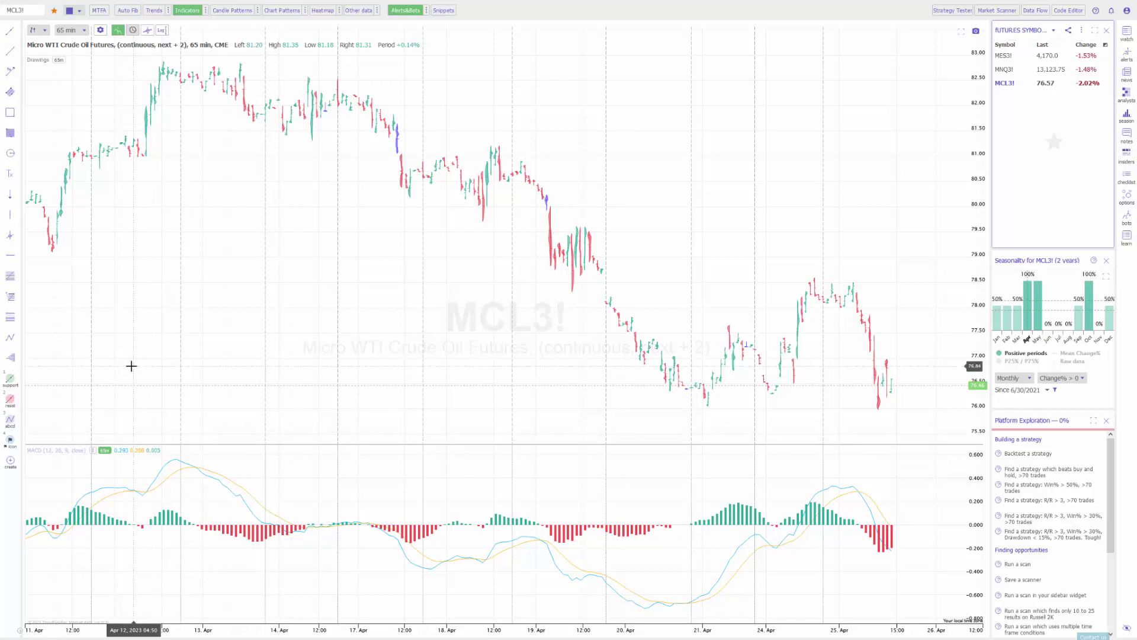
Step: Remove the MACD indicator from the MCL3! chart and apply the change
{"action": "left_click", "coordinate": [208, 13]}
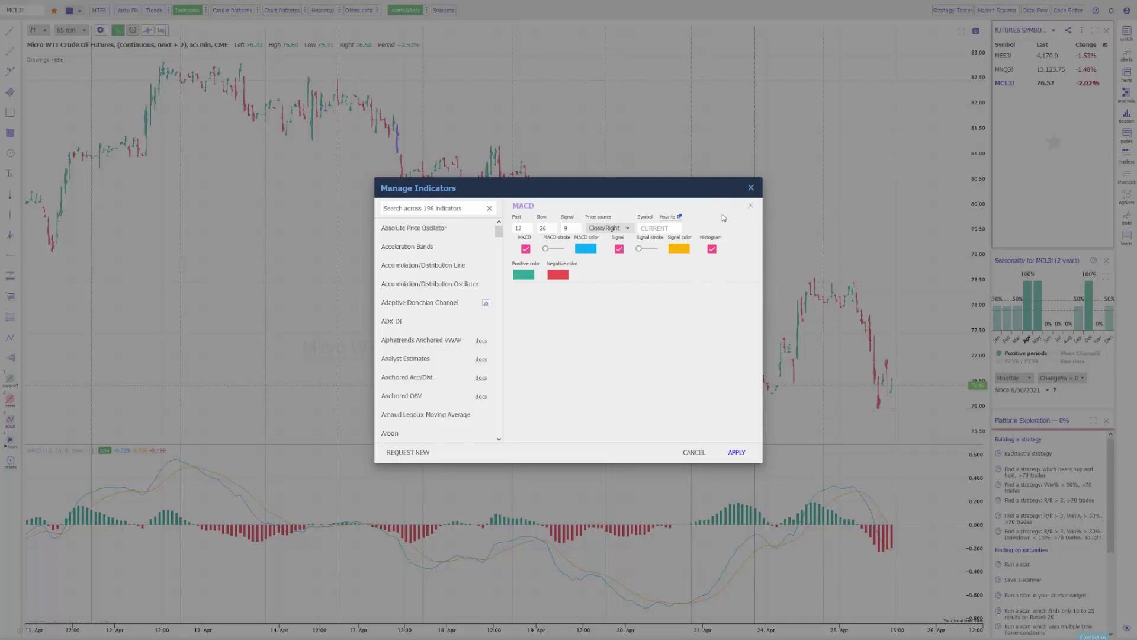
{"action": "left_click", "coordinate": [751, 207]}
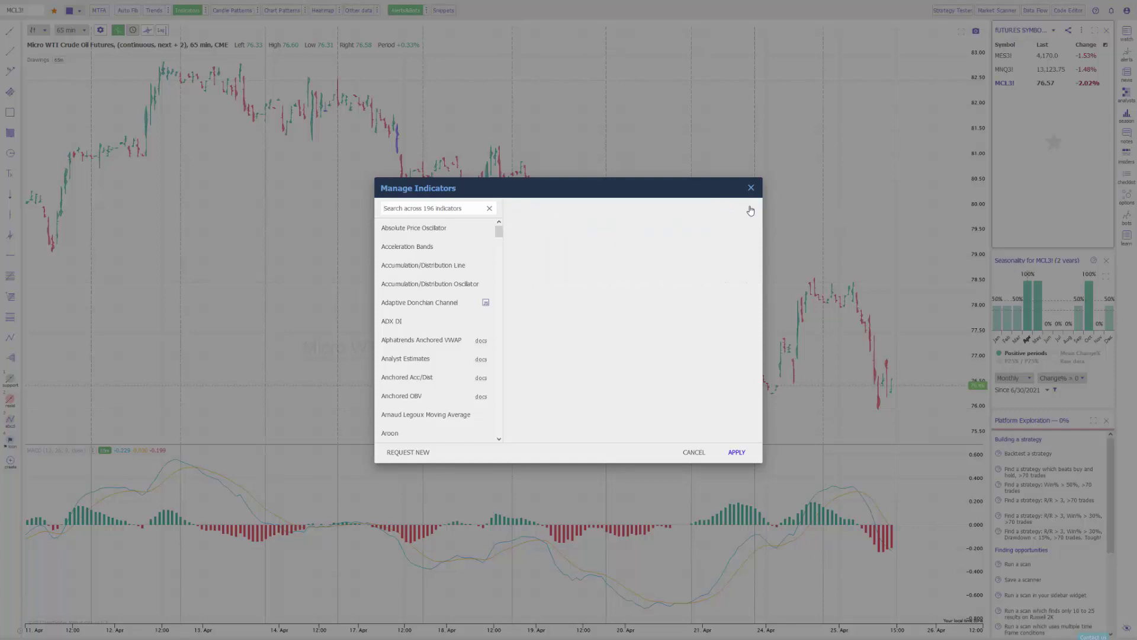
{"action": "left_click", "coordinate": [737, 452]}
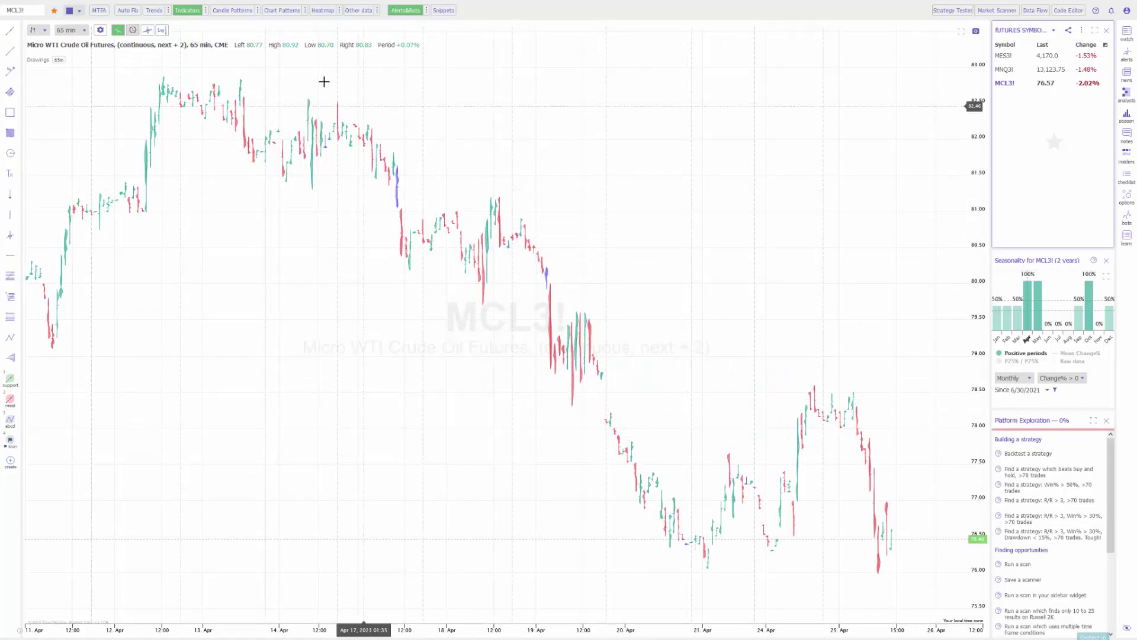
Step: Search the indicators for RSI and add Stochastic RSI with its default settings to the MCL3! chart
{"action": "left_click", "coordinate": [206, 10]}
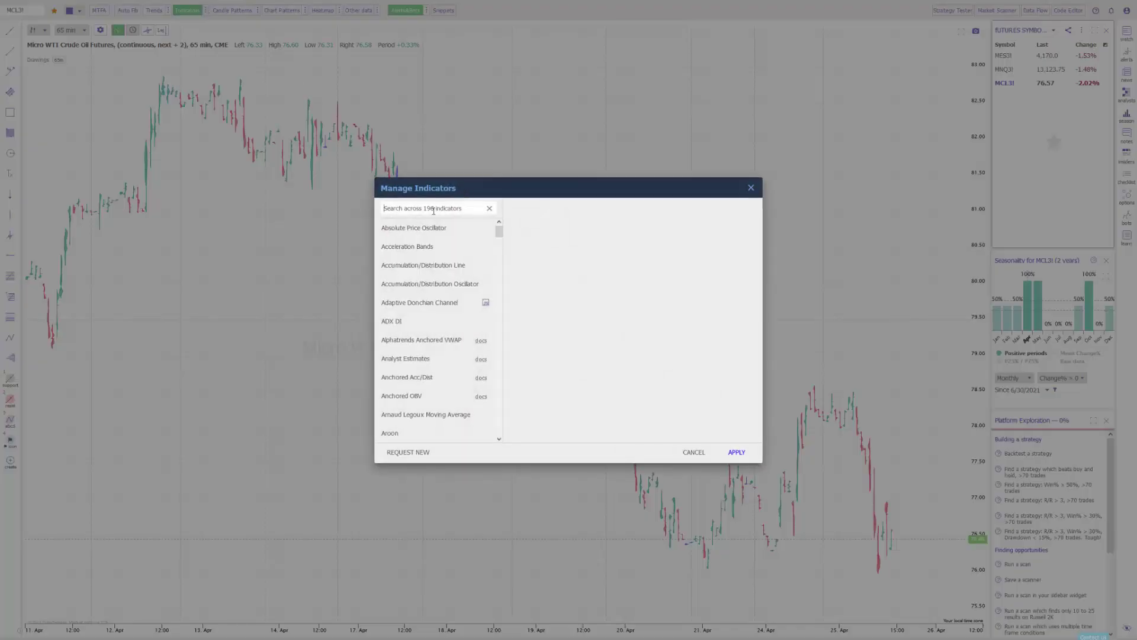
{"action": "type", "text": "RSI"}
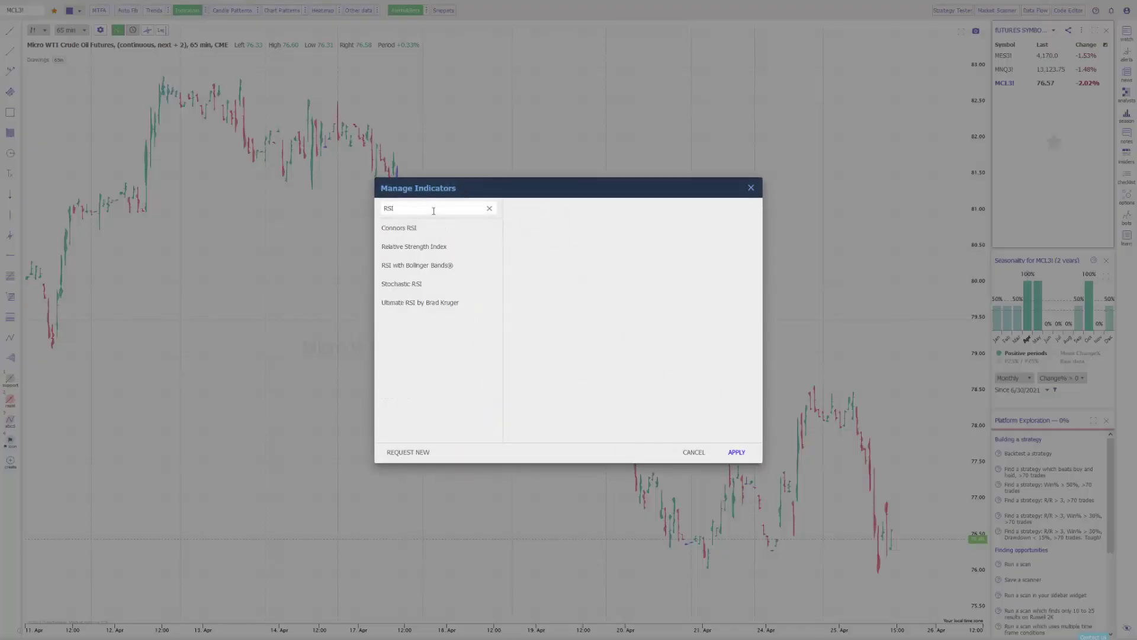
{"action": "left_click", "coordinate": [417, 285]}
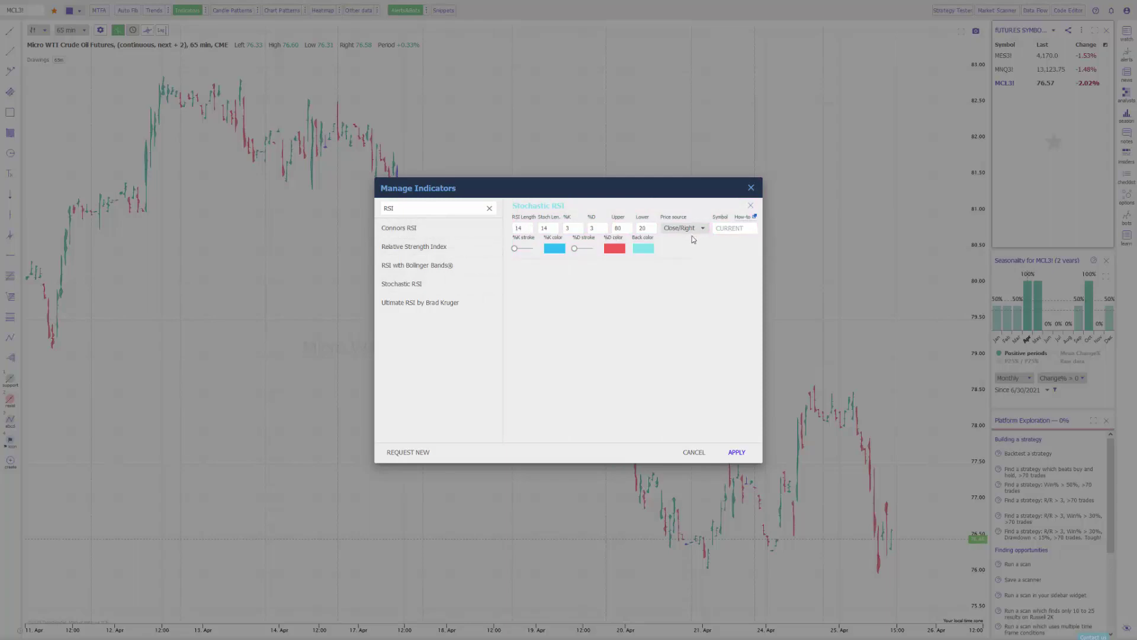
{"action": "left_click", "coordinate": [735, 454]}
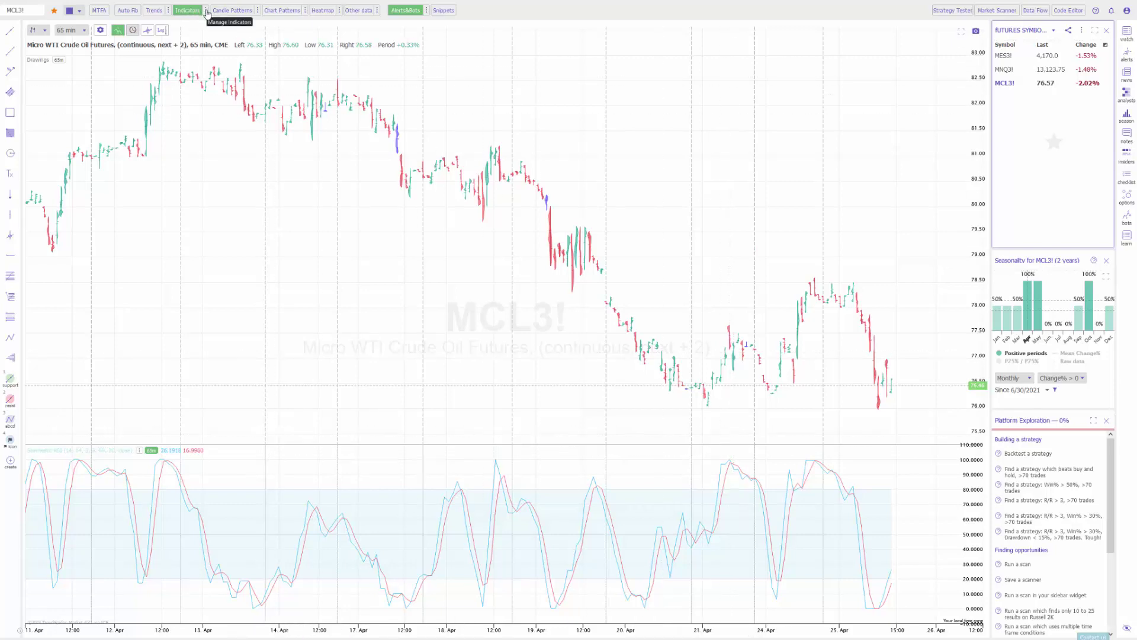
Step: Search the indicators for SIMPLE MOV and add Simple Moving Average with its default length of 20 to the chart
{"action": "left_click", "coordinate": [206, 11]}
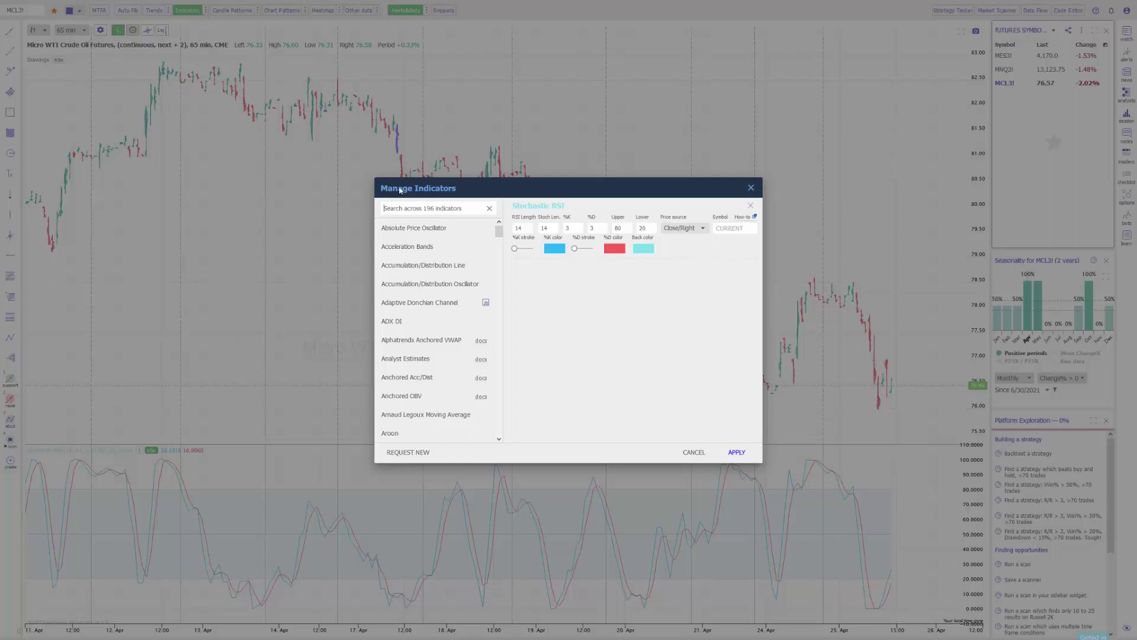
{"action": "left_click", "coordinate": [413, 208]}
{"action": "type", "text": "SIMPLE MOV"}
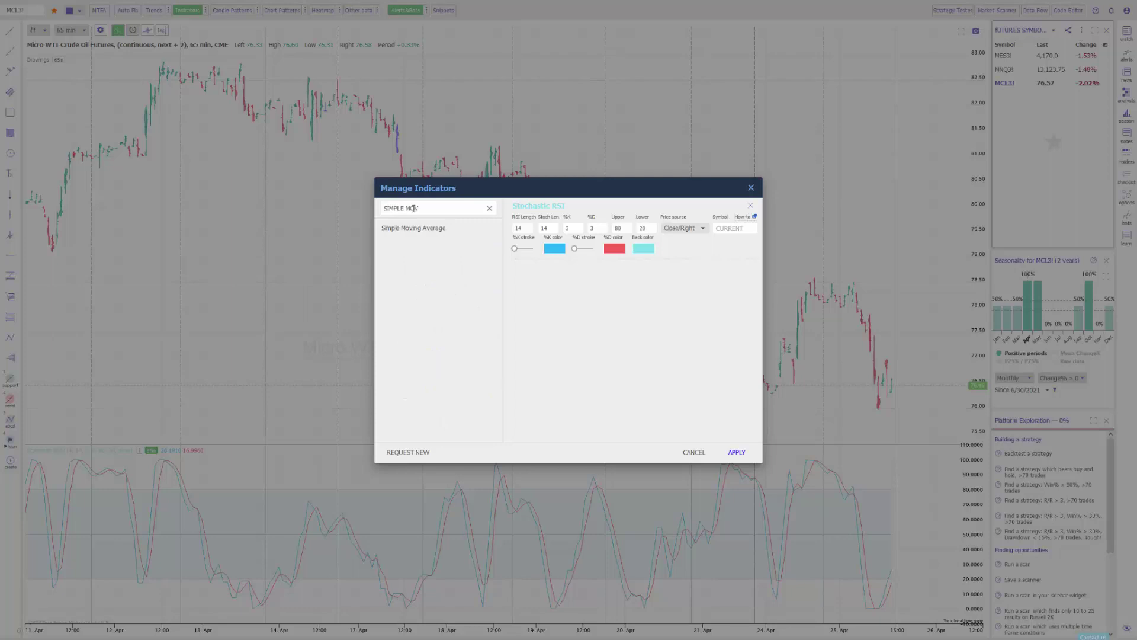
{"action": "left_click", "coordinate": [414, 228]}
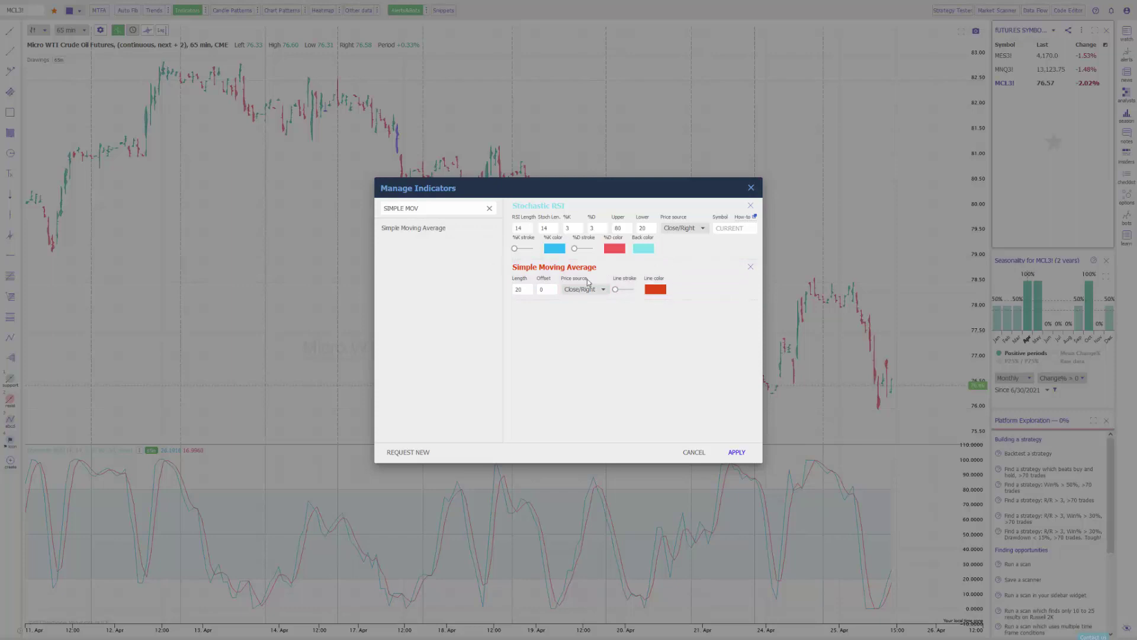
{"action": "left_click", "coordinate": [736, 453]}
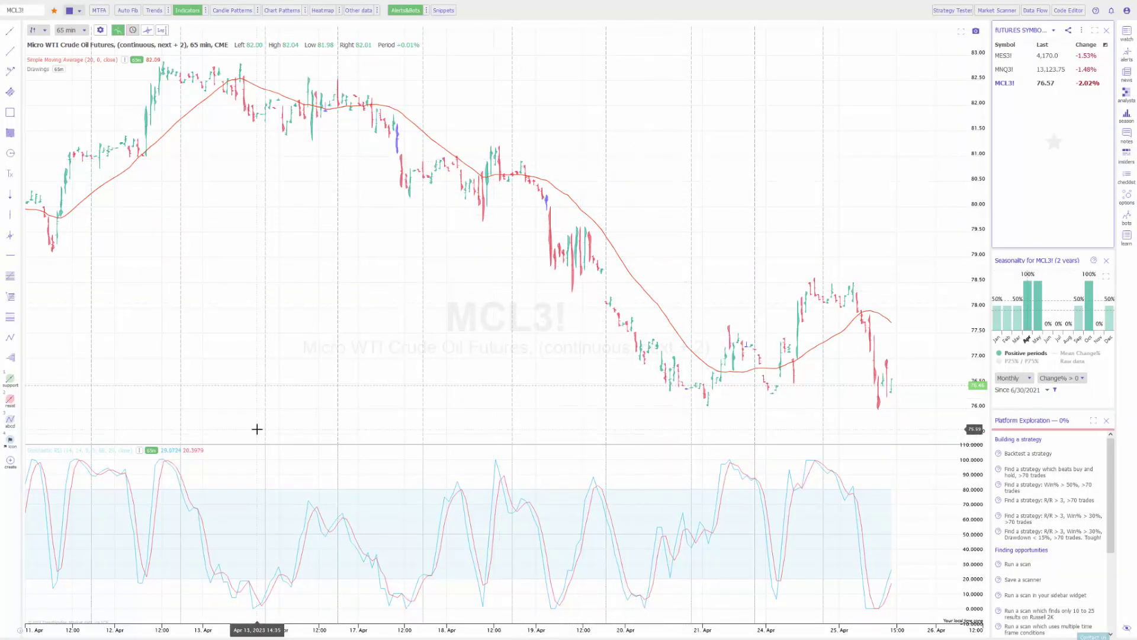
Step: Review the settings of the two applied indicators, and switch all indicators off and back on twice
{"action": "left_click", "coordinate": [207, 12]}
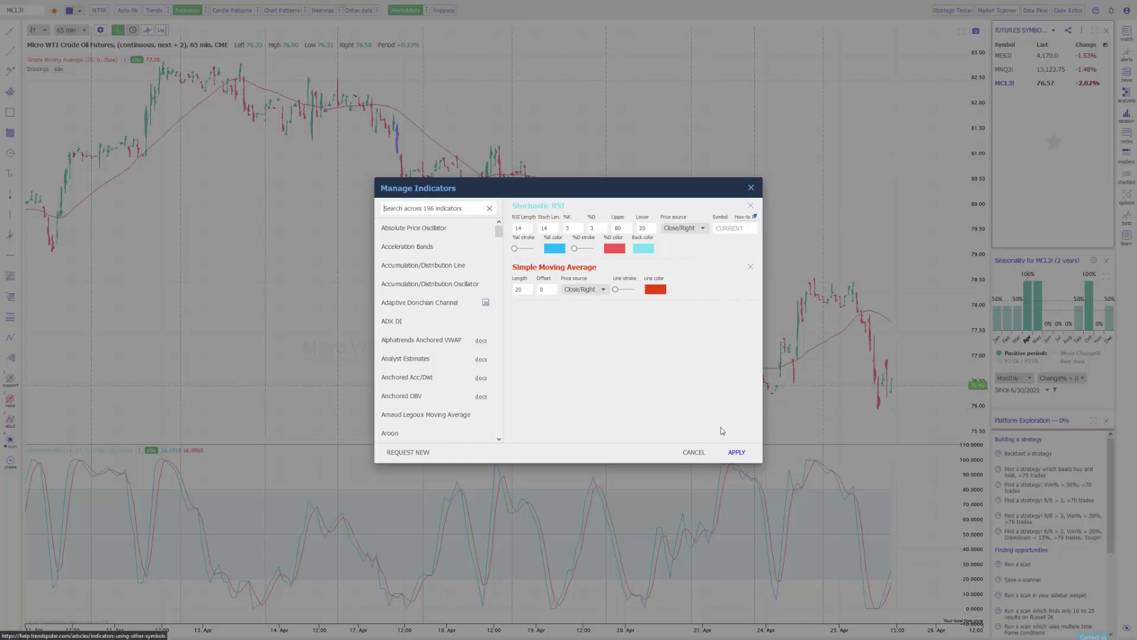
{"action": "left_click", "coordinate": [751, 188]}
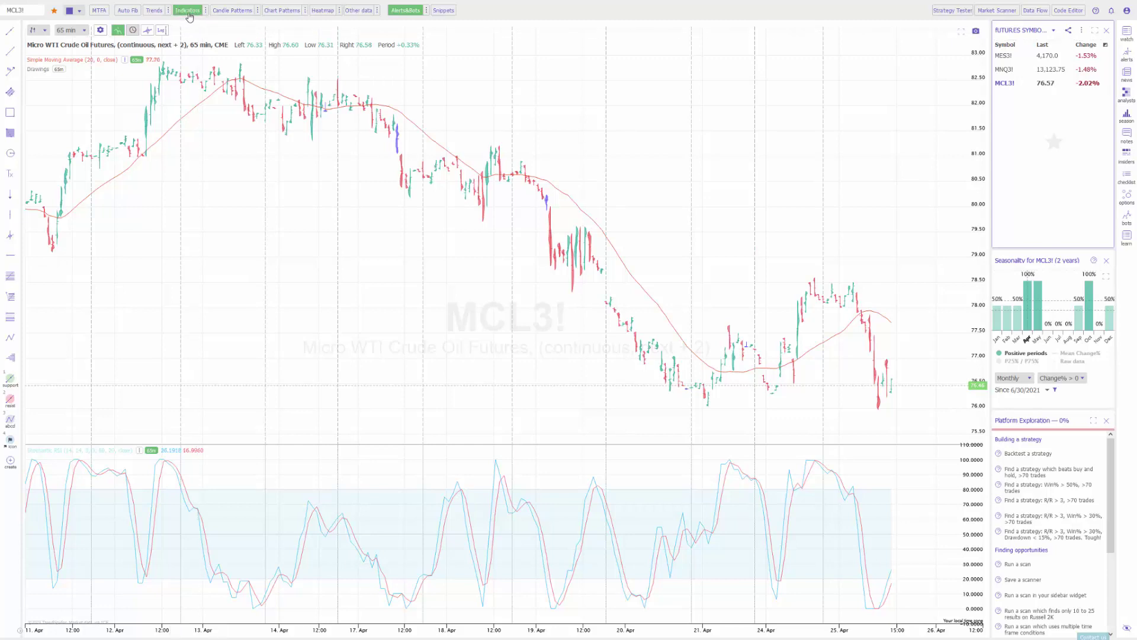
{"action": "left_click", "coordinate": [189, 11]}
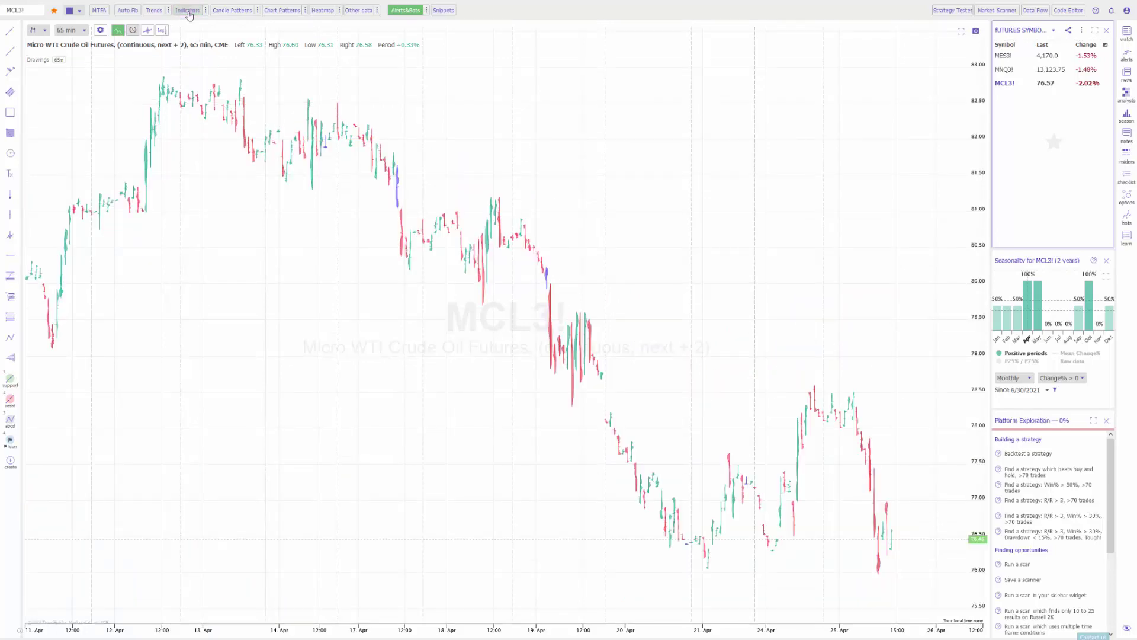
{"action": "left_click", "coordinate": [188, 11]}
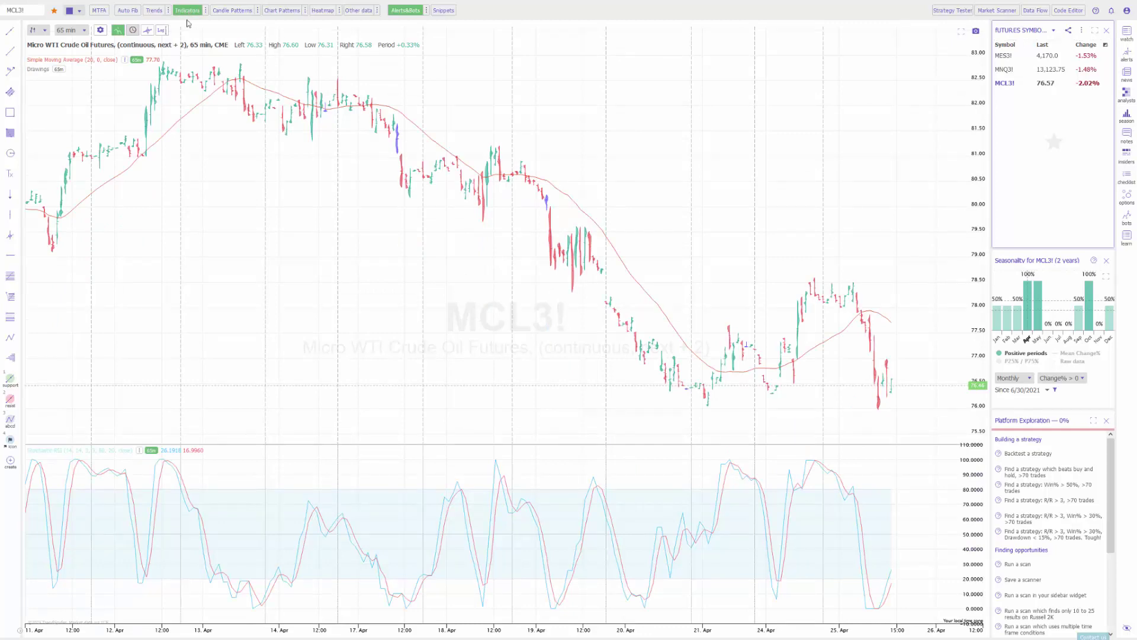
{"action": "left_click", "coordinate": [194, 12]}
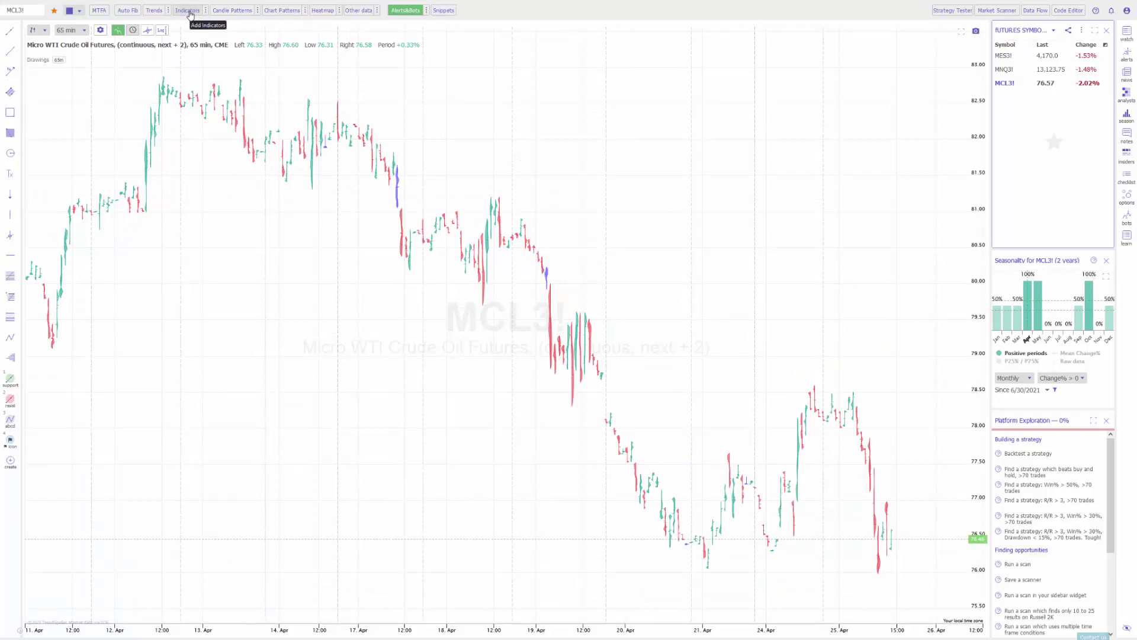
{"action": "left_click", "coordinate": [189, 11]}
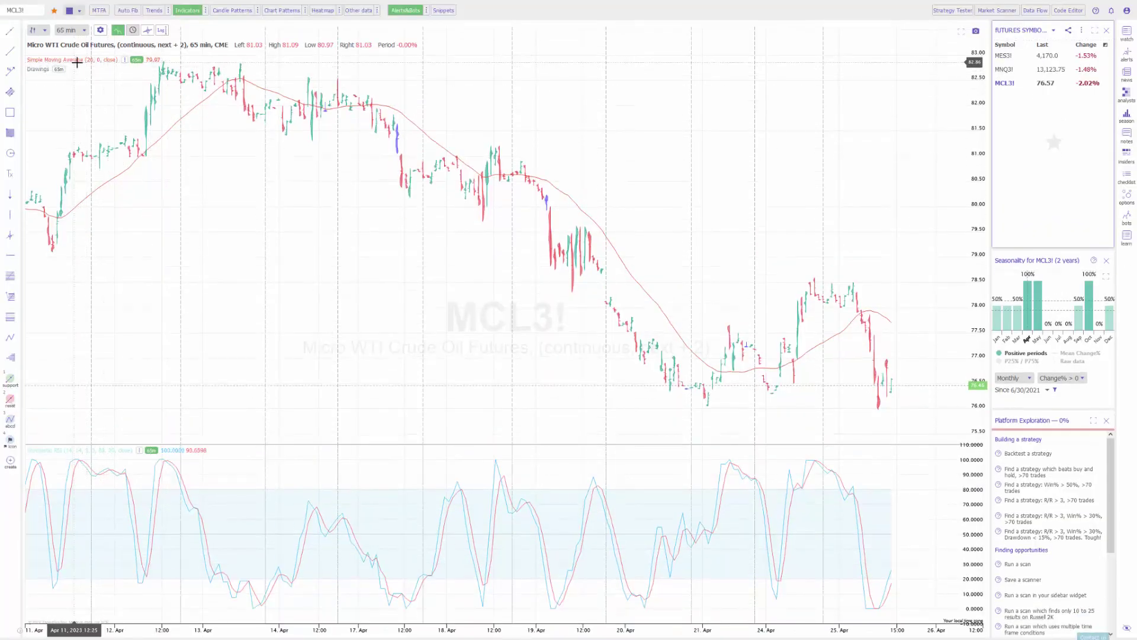
Step: Review the Simple Moving Average settings and price source options from the chart, and cancel without changes
{"action": "left_click", "coordinate": [120, 59]}
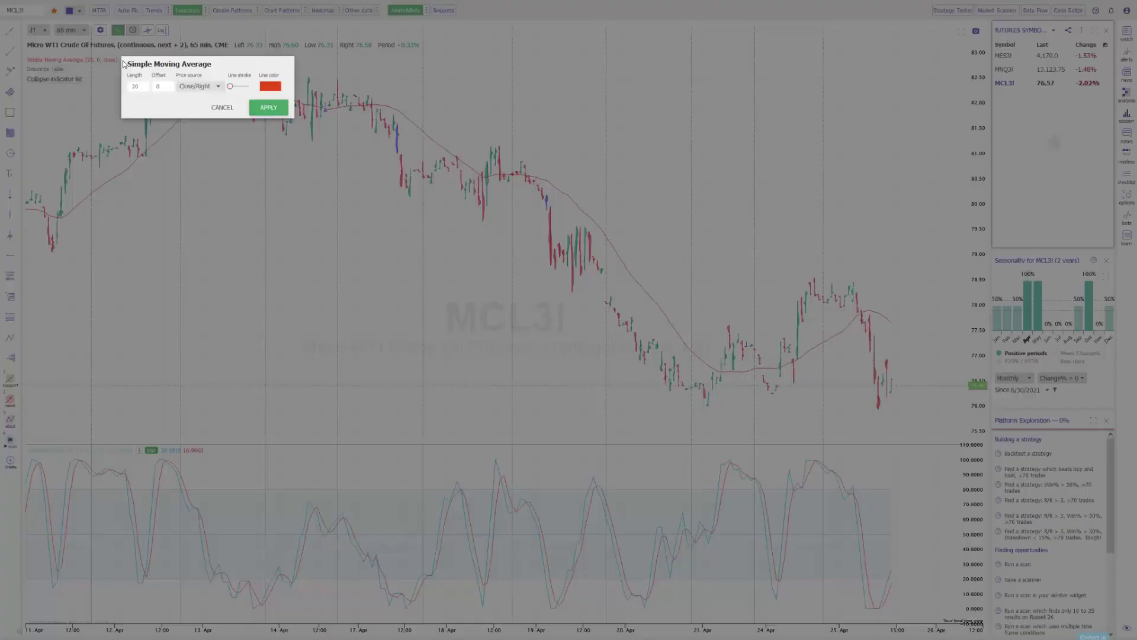
{"action": "left_click", "coordinate": [198, 86]}
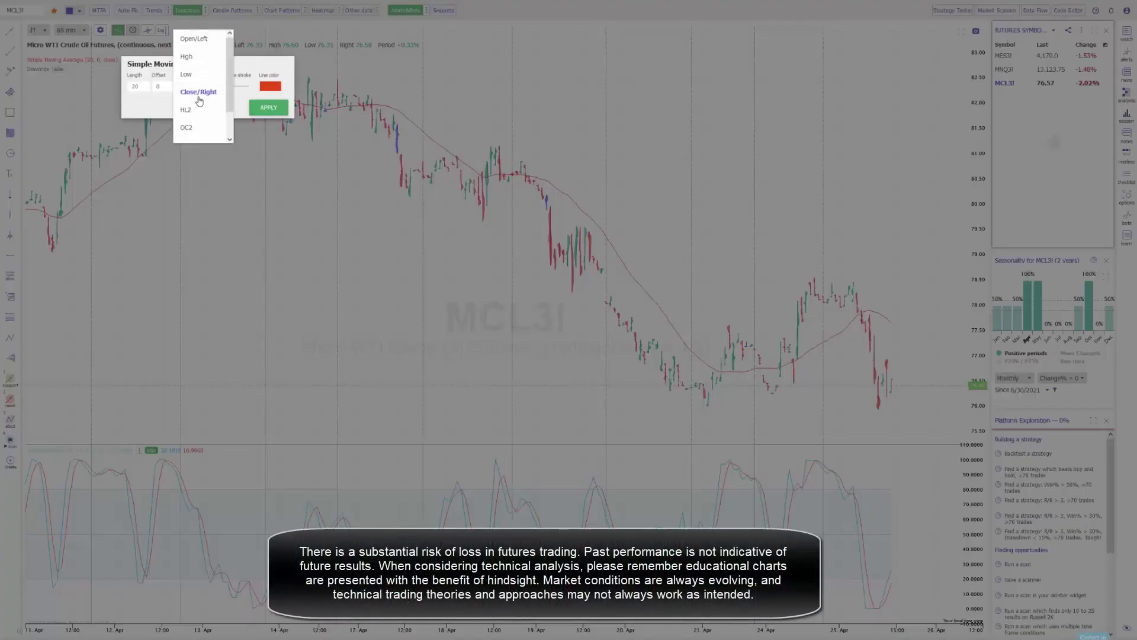
{"action": "left_click", "coordinate": [246, 70]}
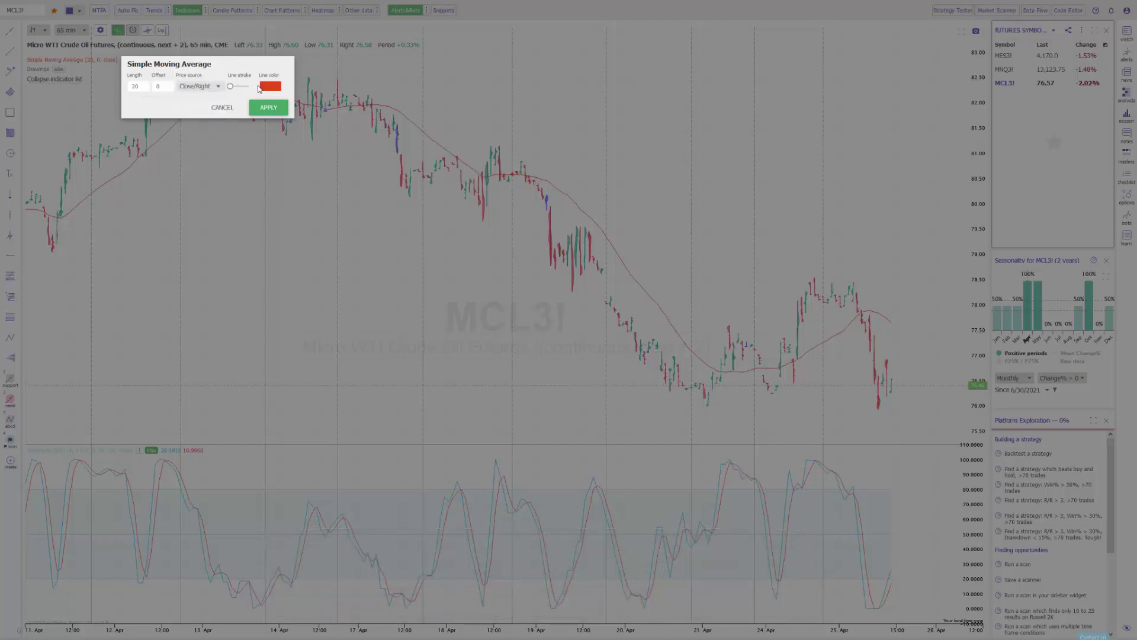
{"action": "left_click", "coordinate": [223, 107]}
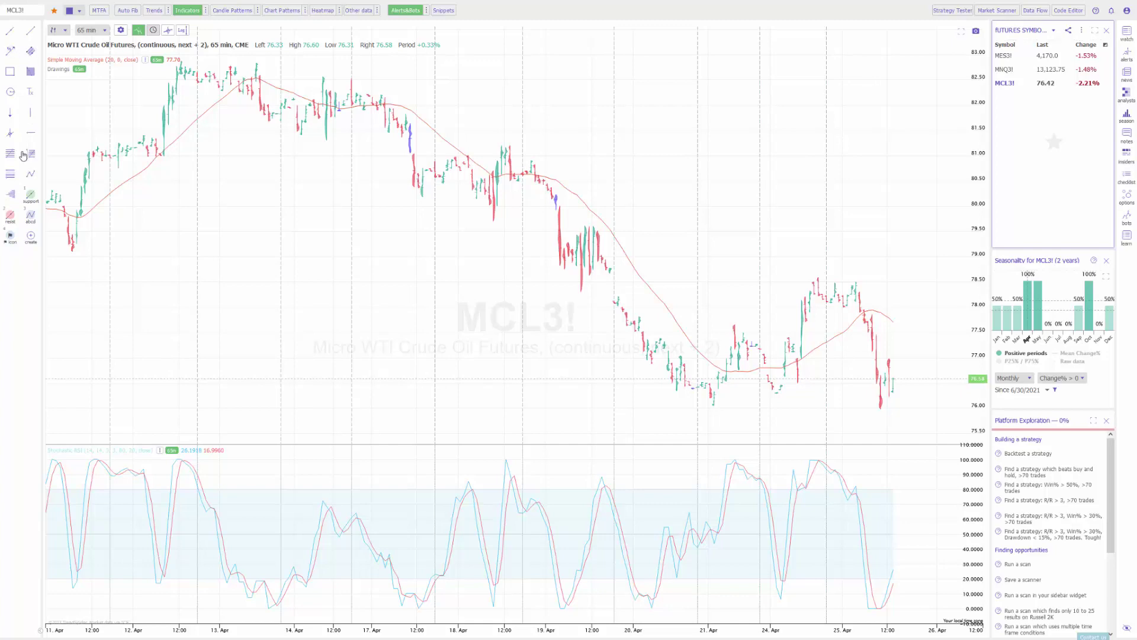
Step: Collapse the drawing toolbar to a single column and expand it back to two columns
{"action": "left_click", "coordinate": [41, 632]}
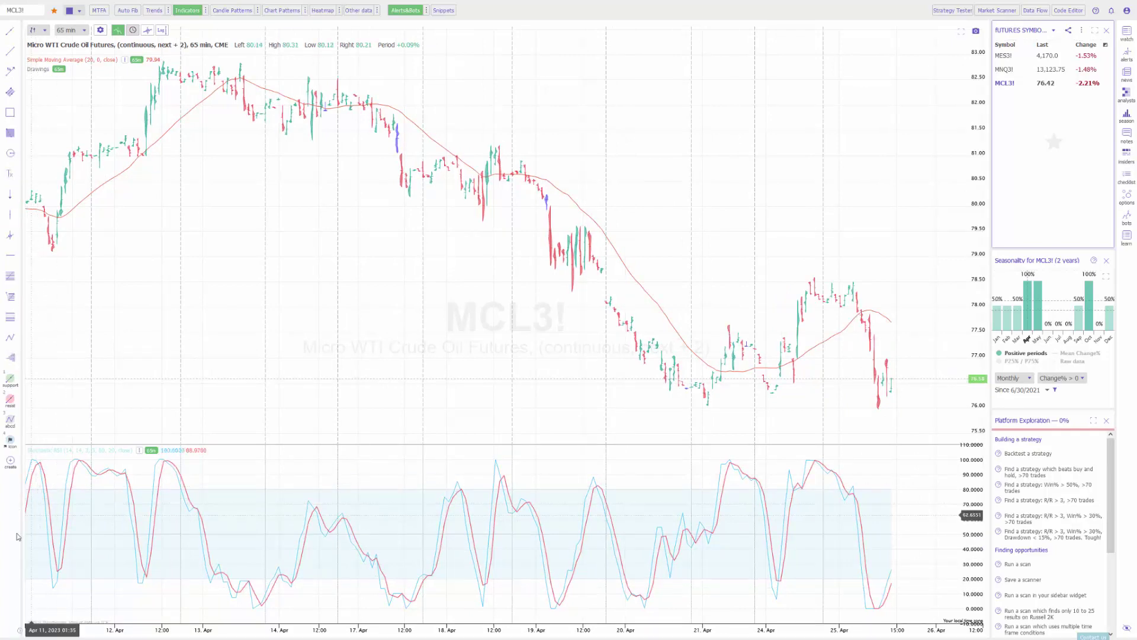
{"action": "left_click", "coordinate": [22, 632]}
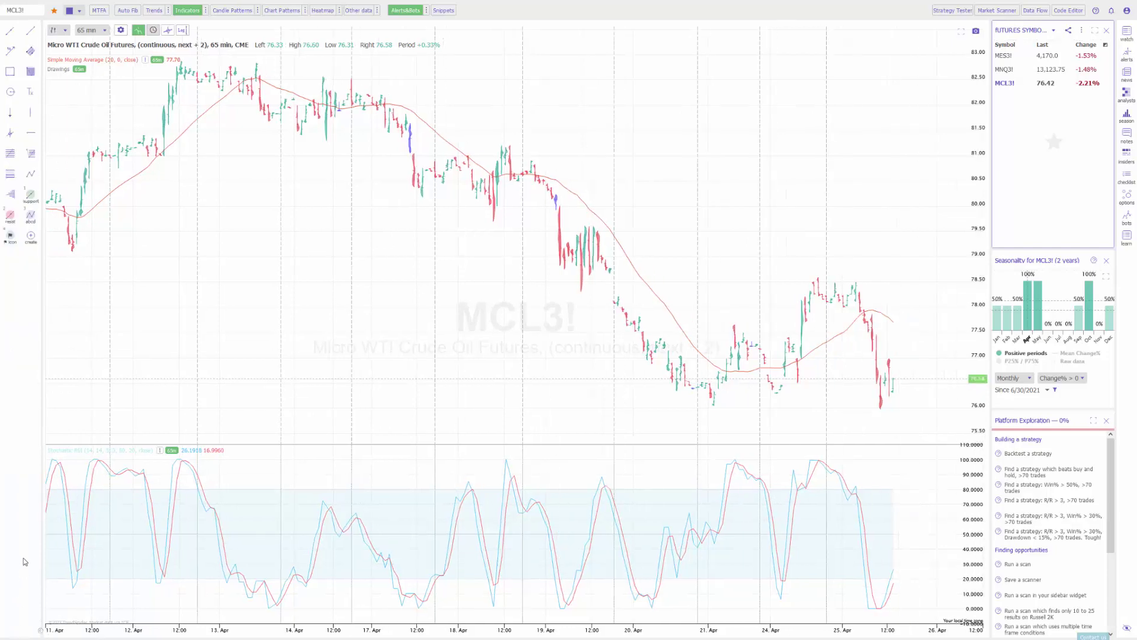
Step: Draw a rectangle from about Apr 12 at 80.50 to Apr 17 at 77.10, and a vertical line at Apr 18, 2023 04:50
{"action": "left_click", "coordinate": [10, 72]}
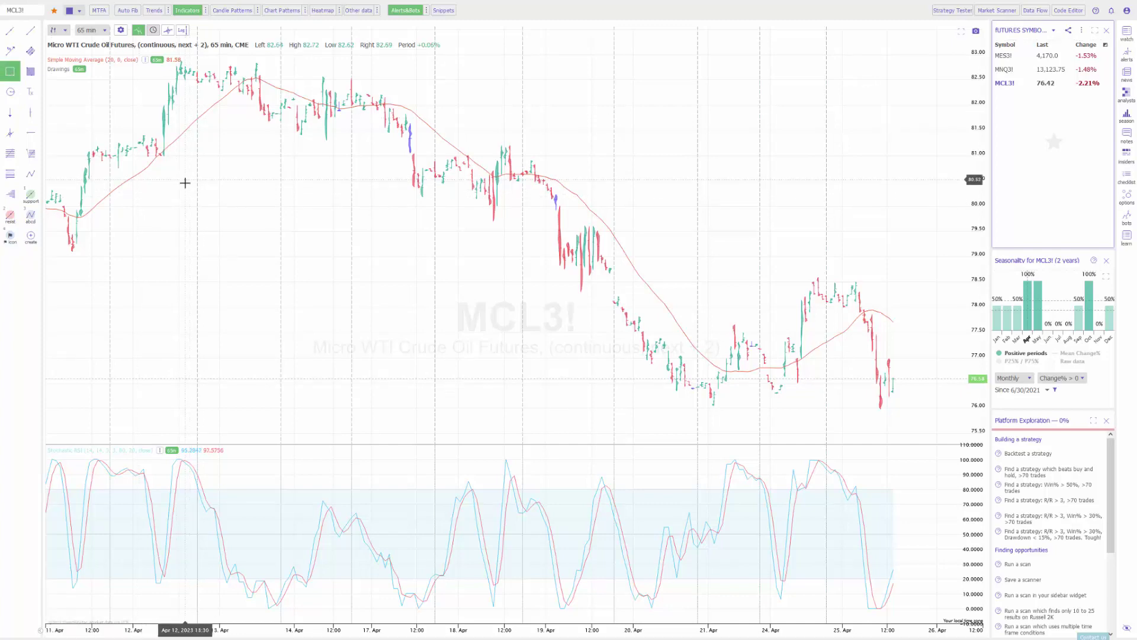
{"action": "left_click_drag", "start_coordinate": [190, 180], "coordinate": [389, 350]}
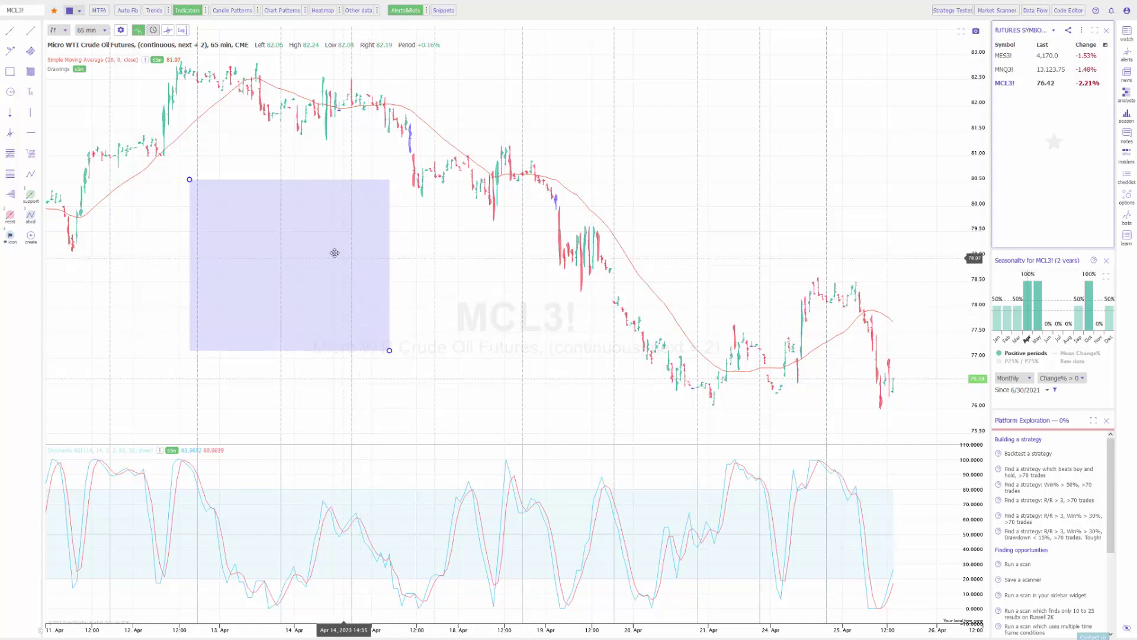
{"action": "left_click", "coordinate": [34, 118]}
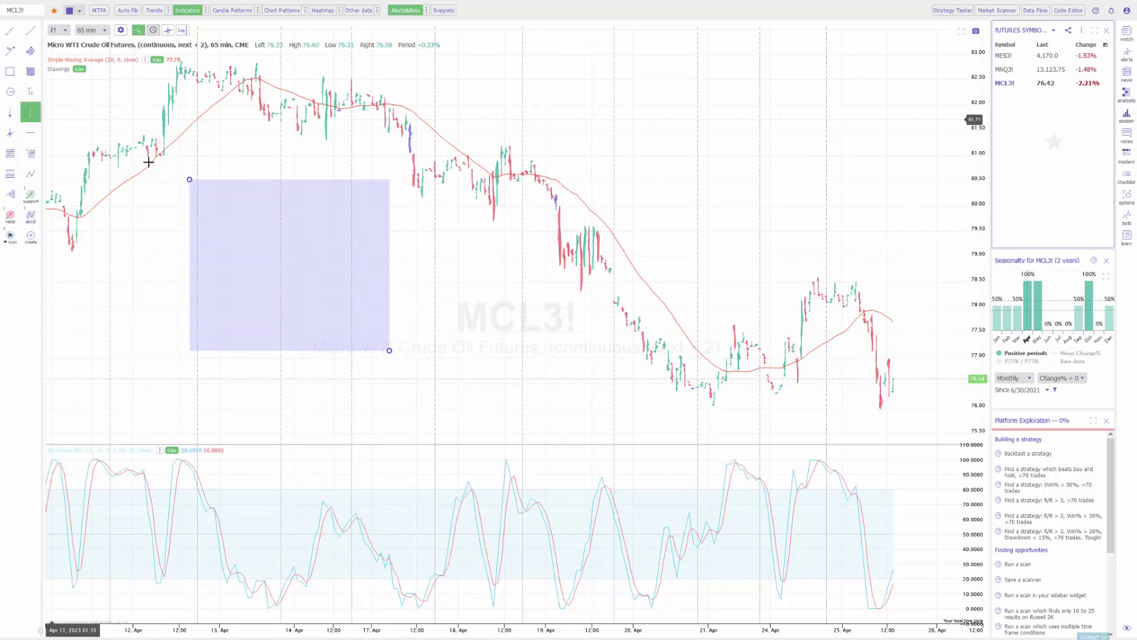
{"action": "left_click", "coordinate": [476, 251]}
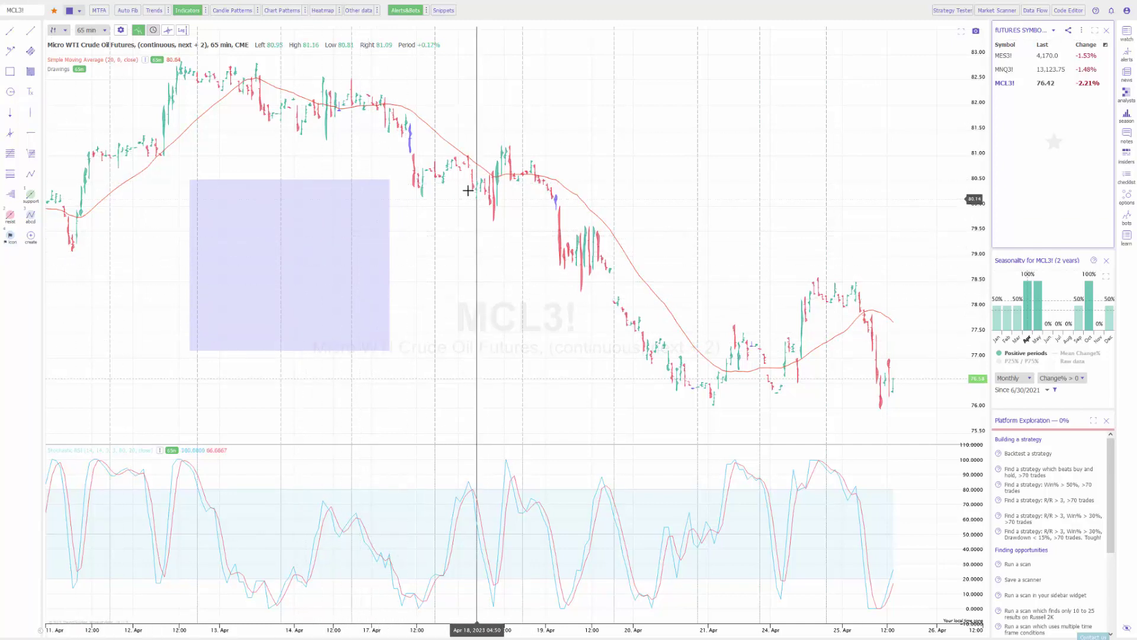
Step: Set the rectangle annotation's background color to yellow and choose a new border color in its properties
{"action": "left_click", "coordinate": [226, 197]}
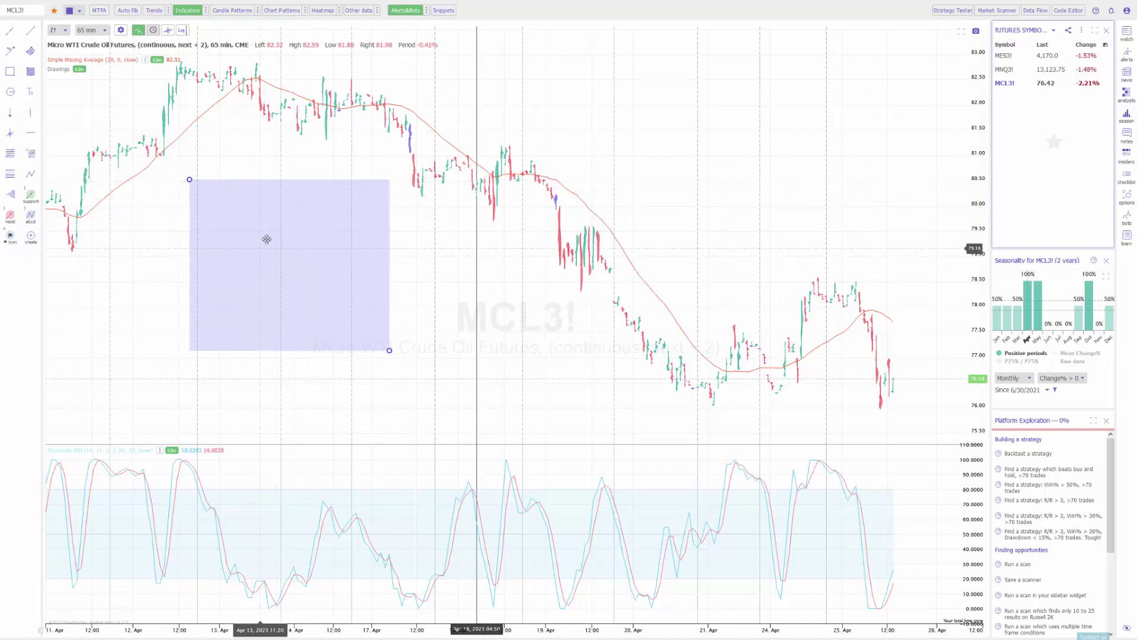
{"action": "right_click", "coordinate": [255, 206]}
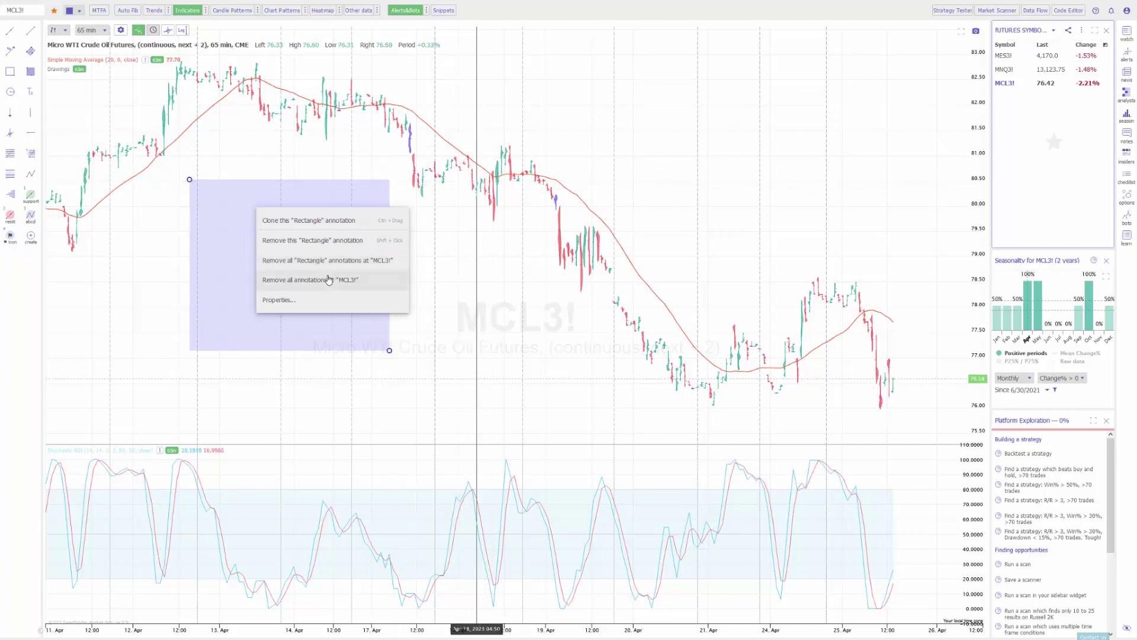
{"action": "left_click", "coordinate": [315, 300]}
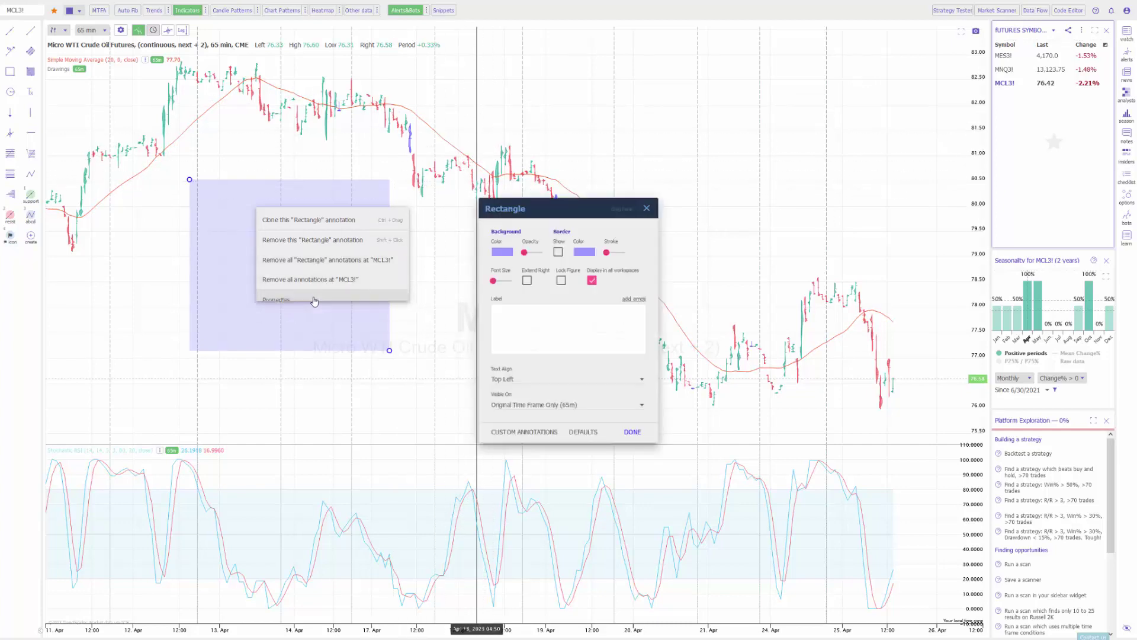
{"action": "left_click", "coordinate": [501, 252]}
{"action": "left_click", "coordinate": [473, 289]}
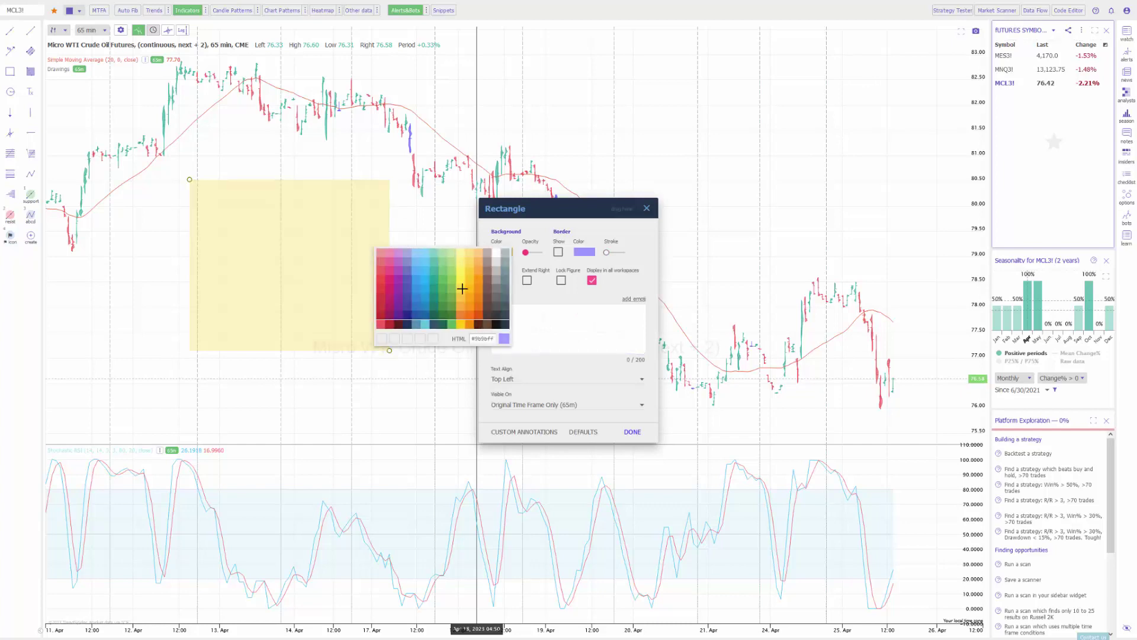
{"action": "left_click", "coordinate": [584, 252]}
{"action": "left_click", "coordinate": [518, 300]}
{"action": "left_click", "coordinate": [633, 432]}
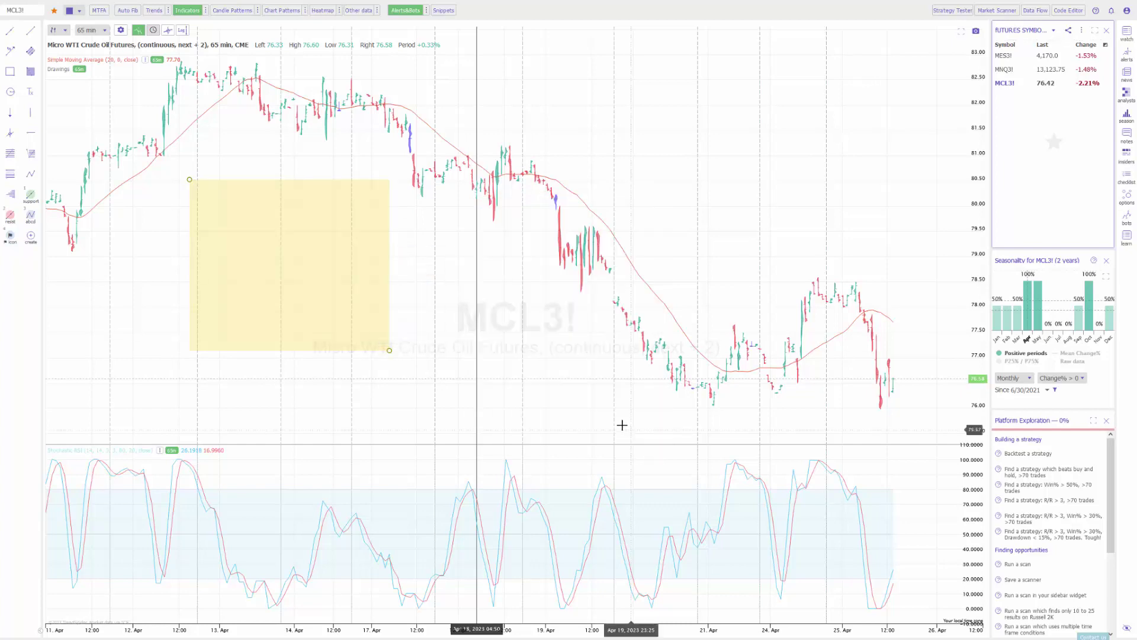
Step: Remove all annotations from the MCL3! chart, confirming the removal, and exit full-screen mode
{"action": "right_click", "coordinate": [244, 206]}
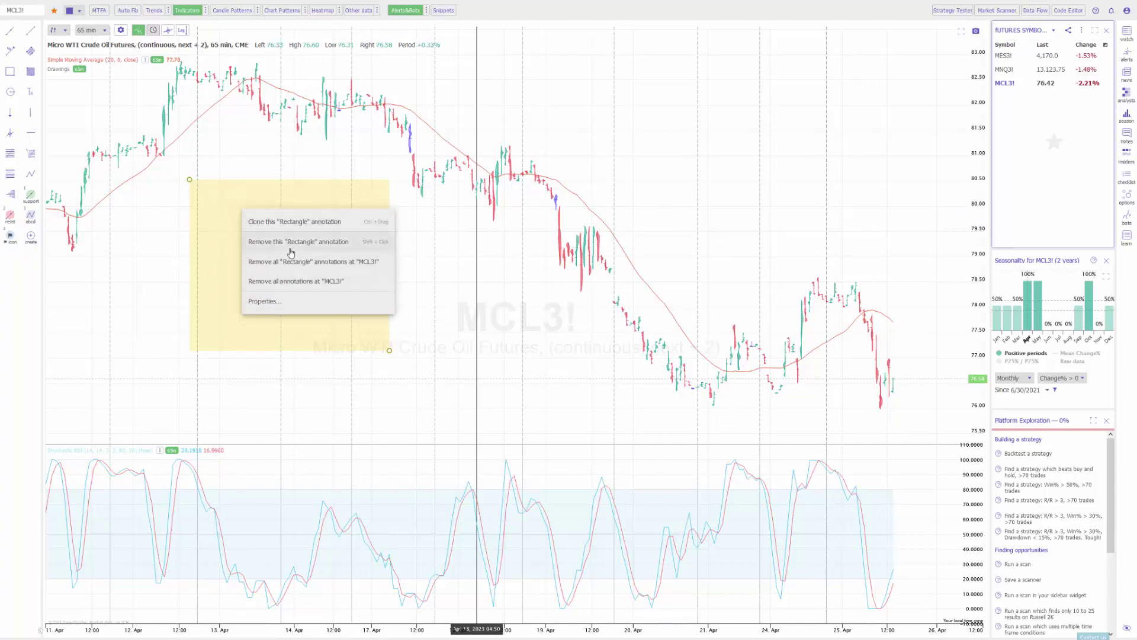
{"action": "left_click", "coordinate": [303, 282]}
{"action": "left_click", "coordinate": [620, 352]}
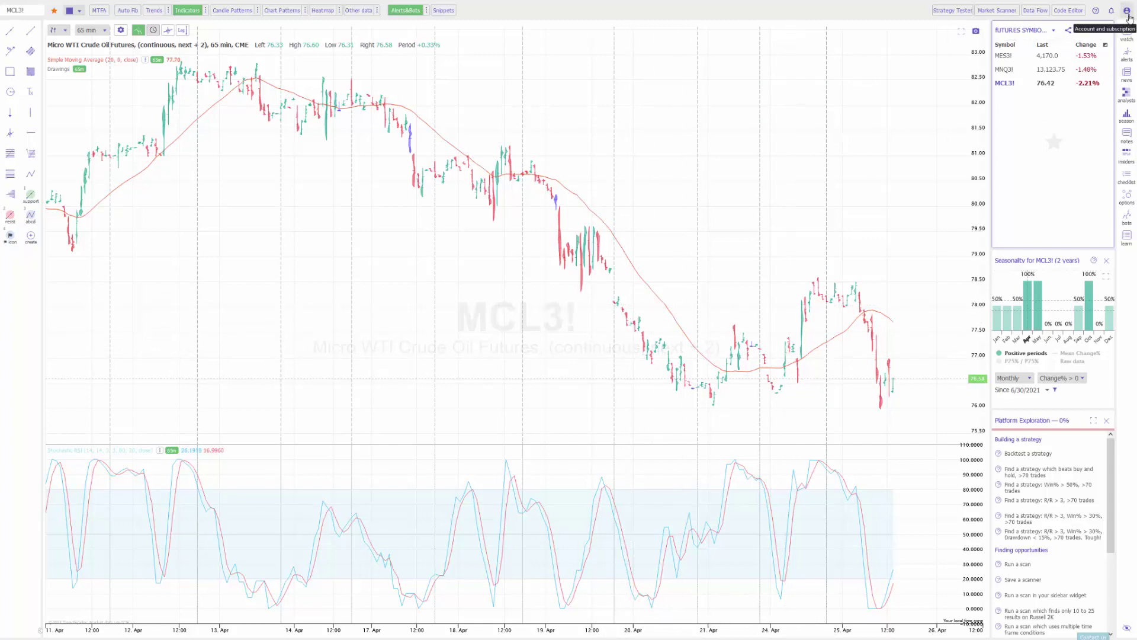
{"action": "key", "text": "F11"}
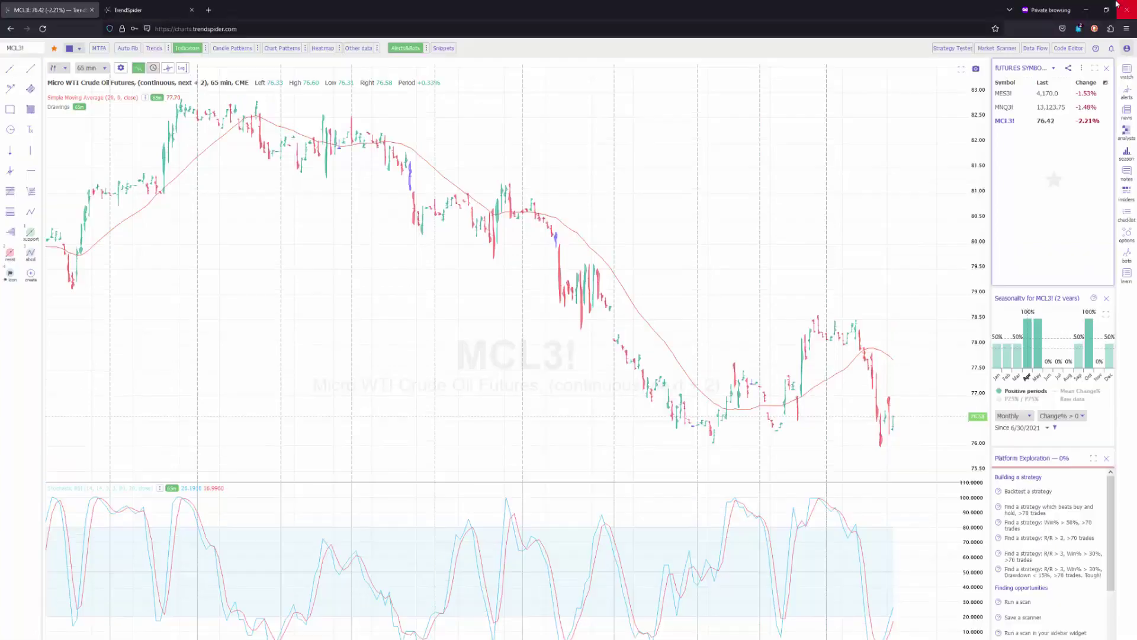
Step: Leave the current workspace and bring up the list of available workspaces to switch to
{"action": "left_click", "coordinate": [1127, 49]}
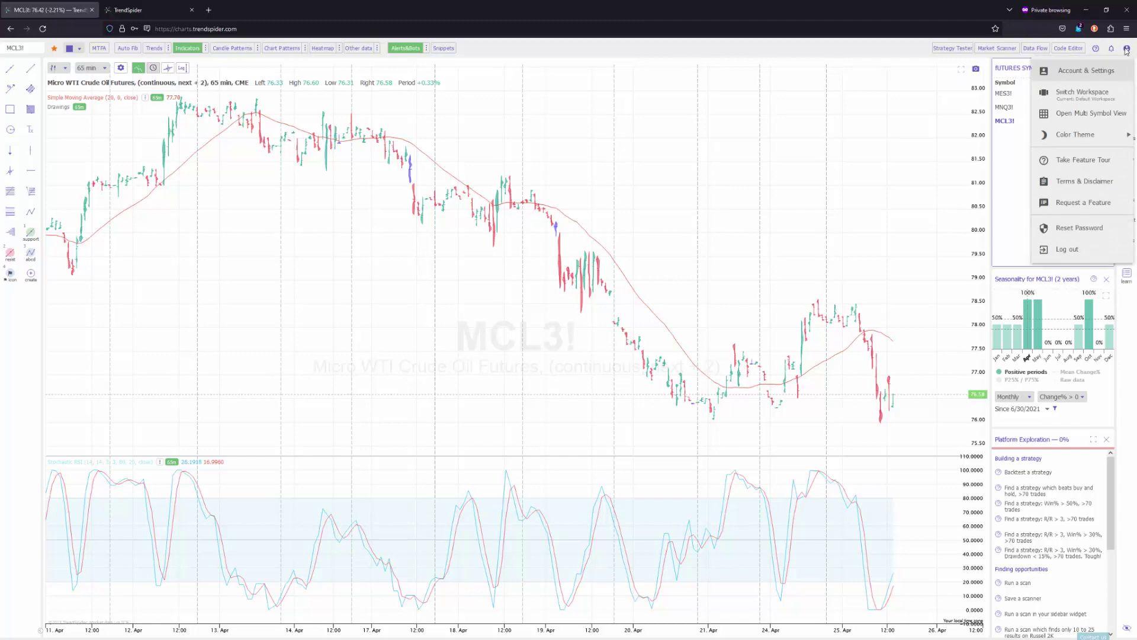
{"action": "mouse_move", "coordinate": [1084, 98]}
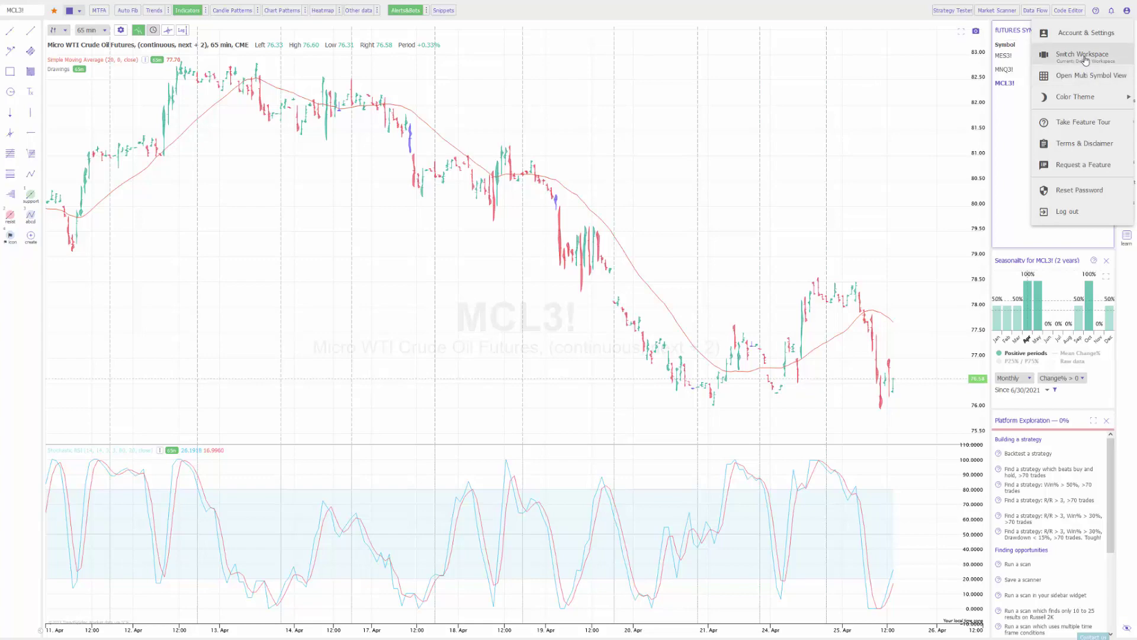
{"action": "left_click", "coordinate": [1084, 59]}
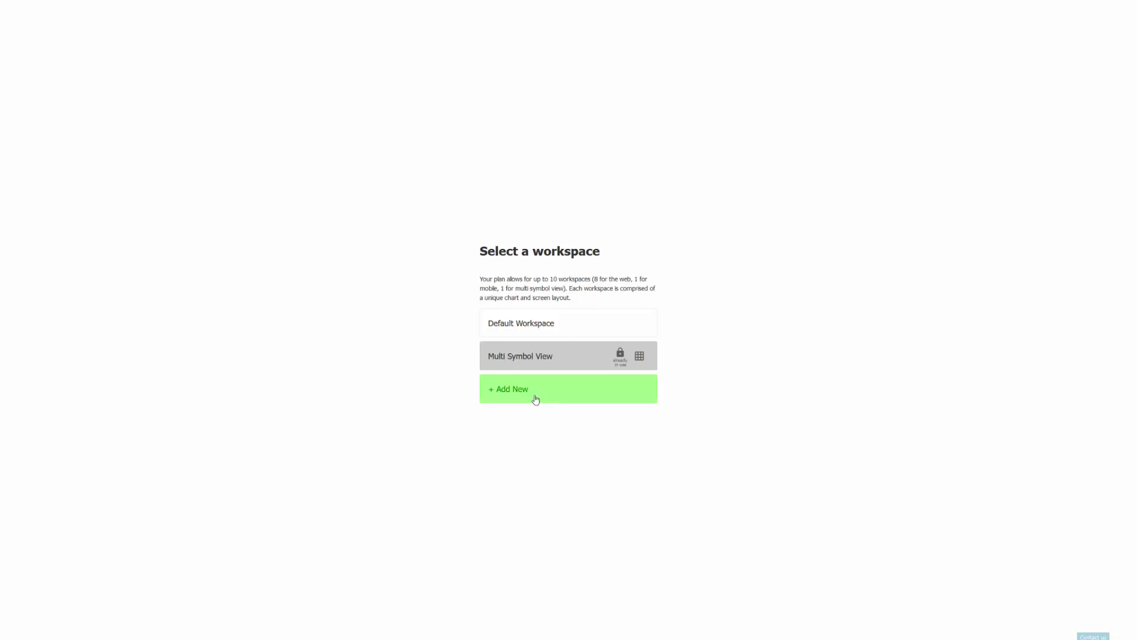
Step: Add a new workspace, name it NAME instead of the suggested name, and open it
{"action": "left_click", "coordinate": [536, 395]}
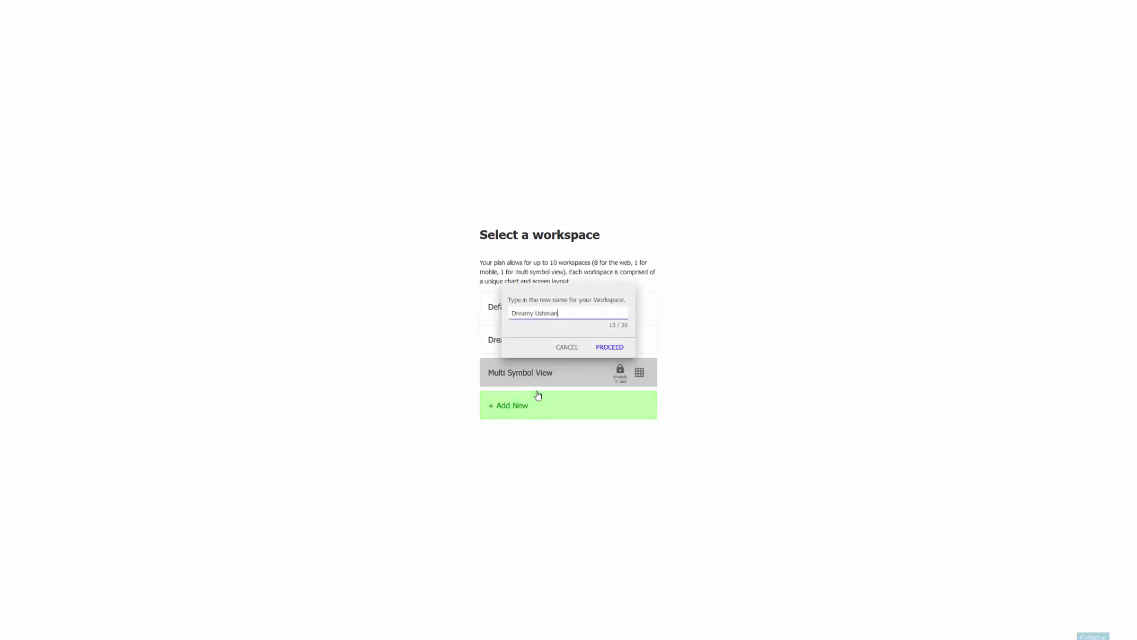
{"action": "left_click_drag", "start_coordinate": [559, 313], "coordinate": [497, 318]}
{"action": "key", "text": "BackSpace"}
{"action": "type", "text": "NAME"}
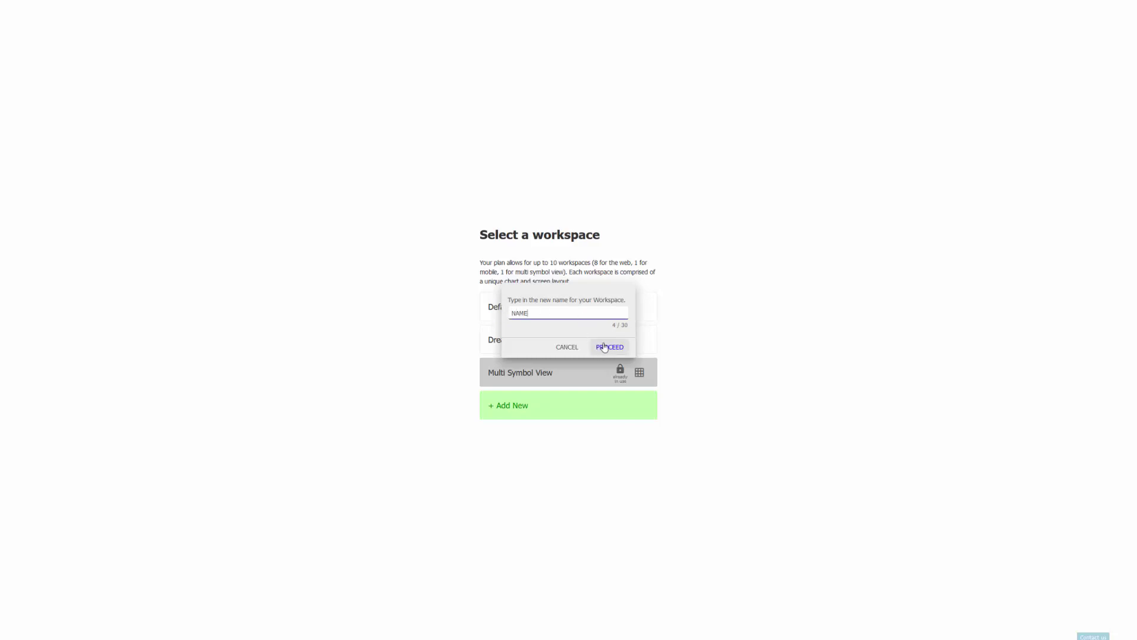
{"action": "left_click", "coordinate": [609, 348]}
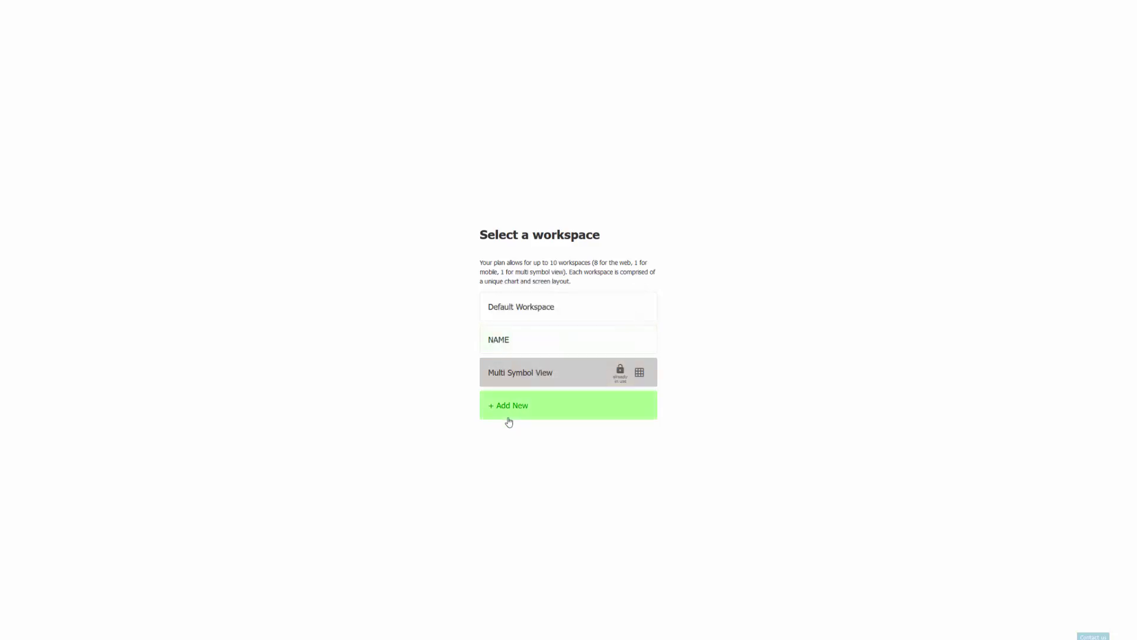
{"action": "left_click", "coordinate": [525, 348]}
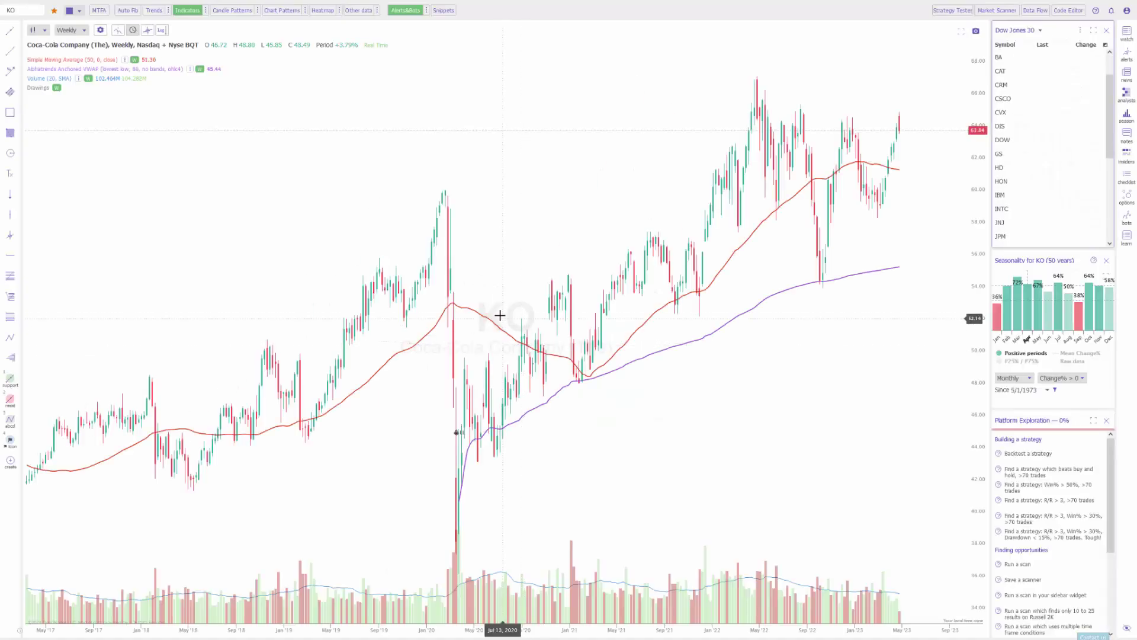